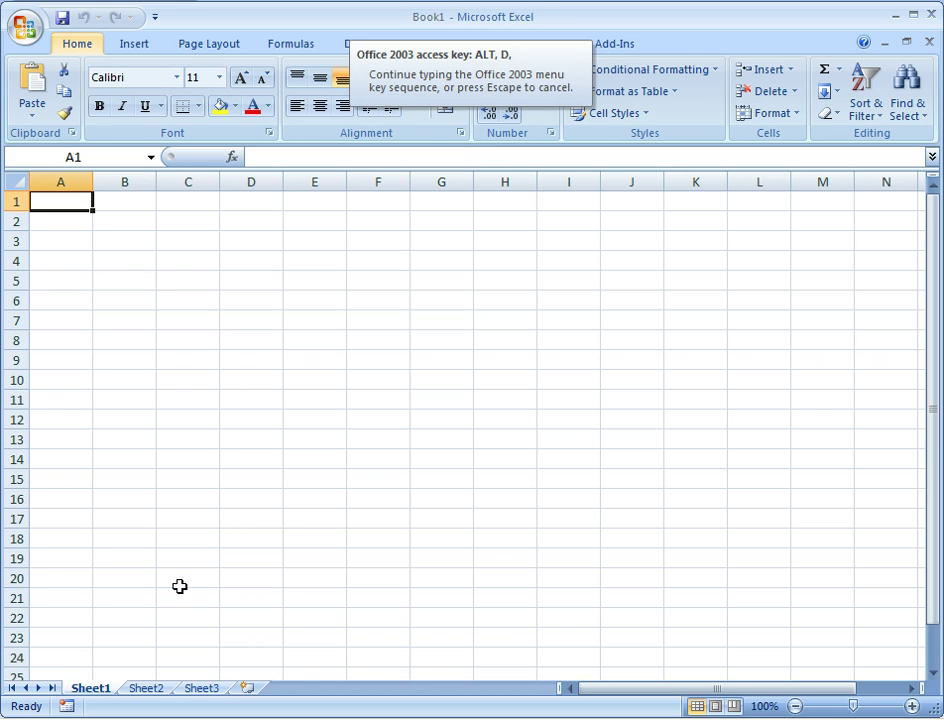
Rename the Sheet1 worksheet as Menu.
double_click(108, 688)
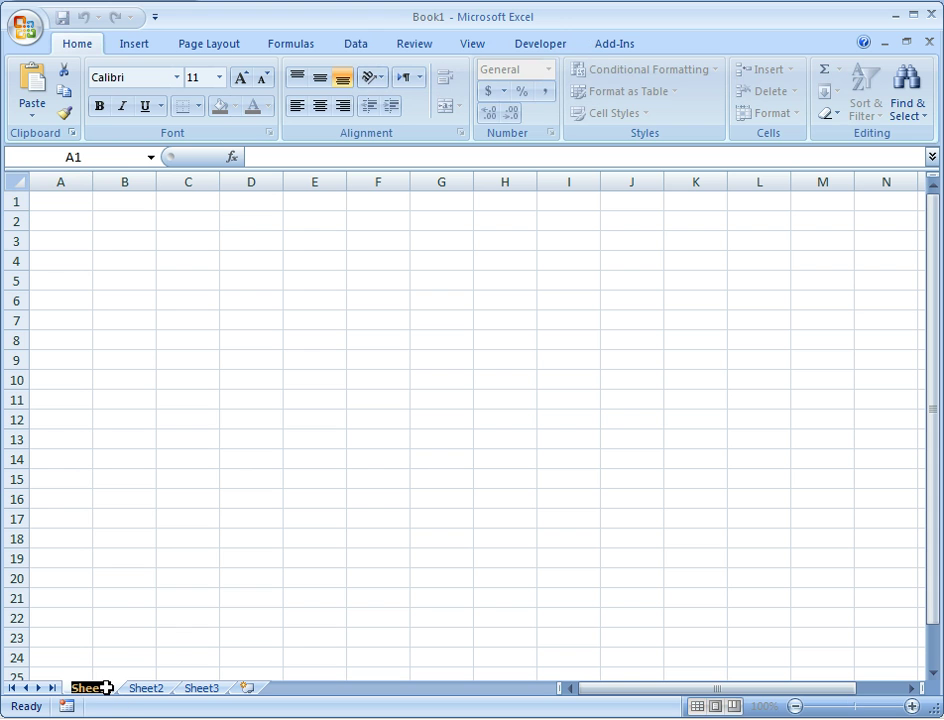
text(Menu)
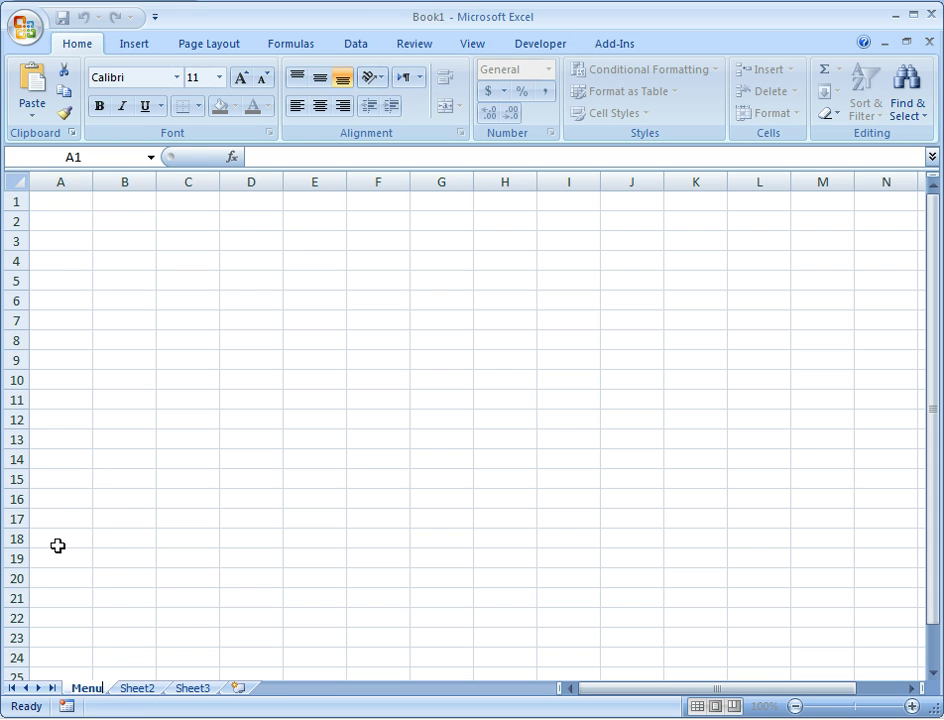
key(Return)
Enter the headers Title in B3 and Sheet Name in C3, widening column B and fitting column C to its text.
key(Down)
key(Right)
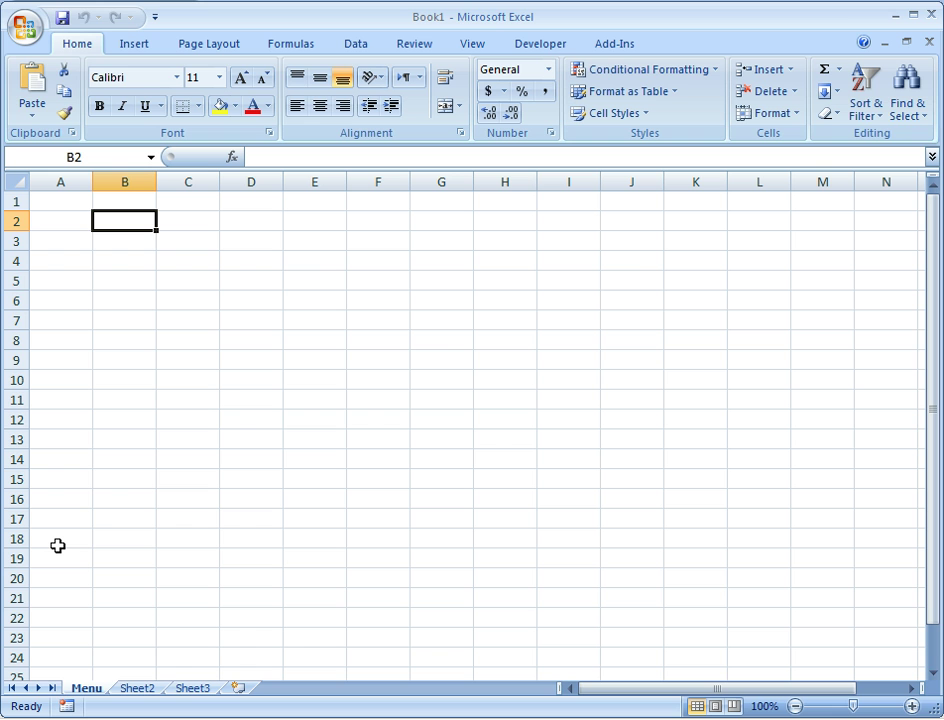
key(Down)
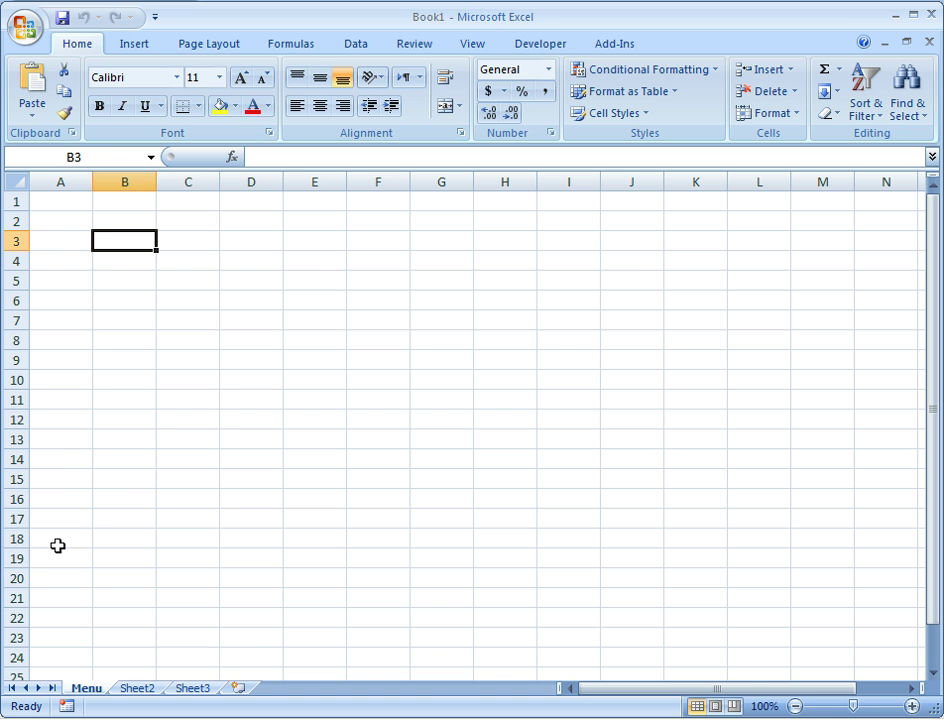
text(Title)
key(Tab)
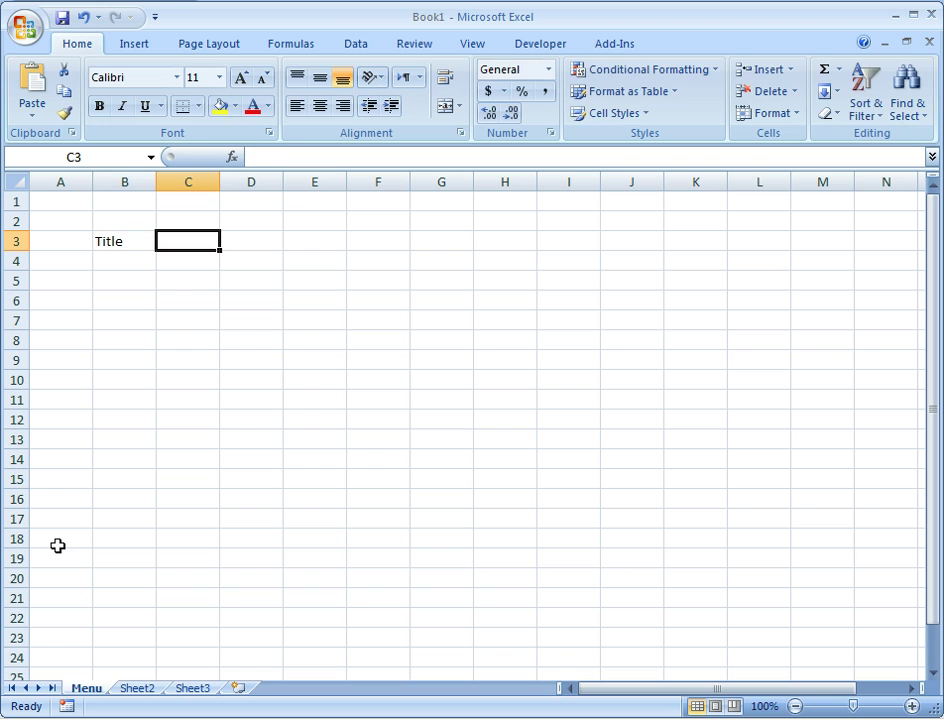
text(Sheet Nam)
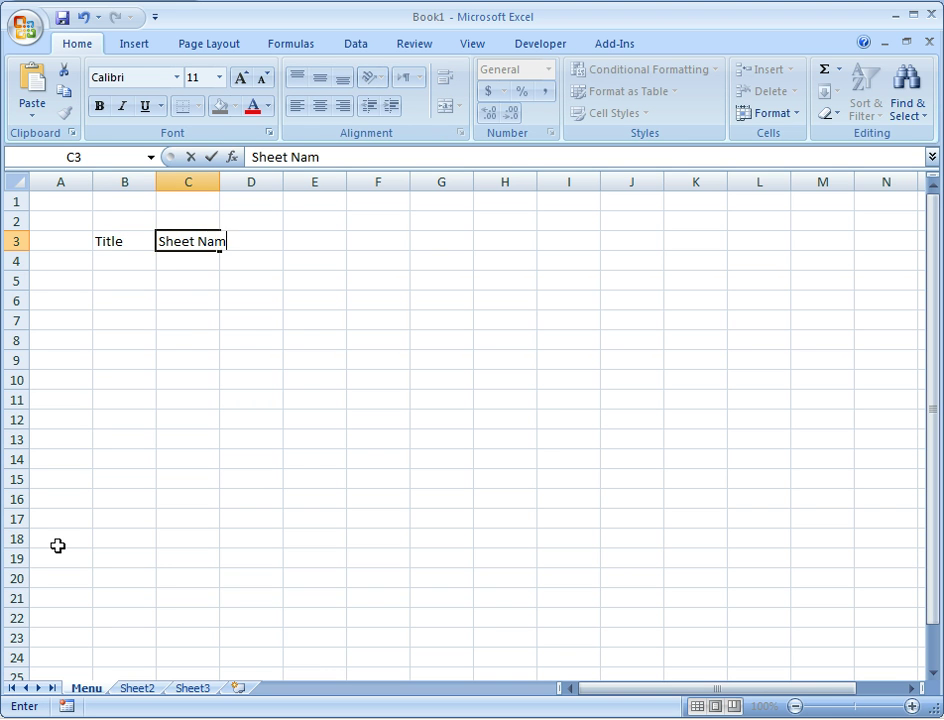
text(e)
key(Return)
drag(155, 182, 311, 212)
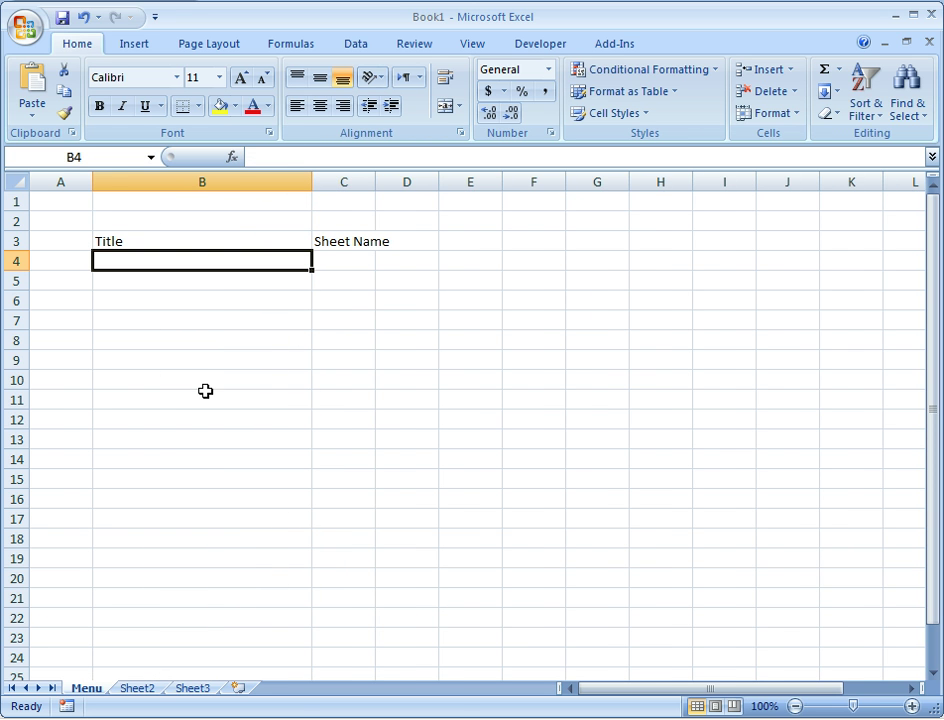
double_click(375, 182)
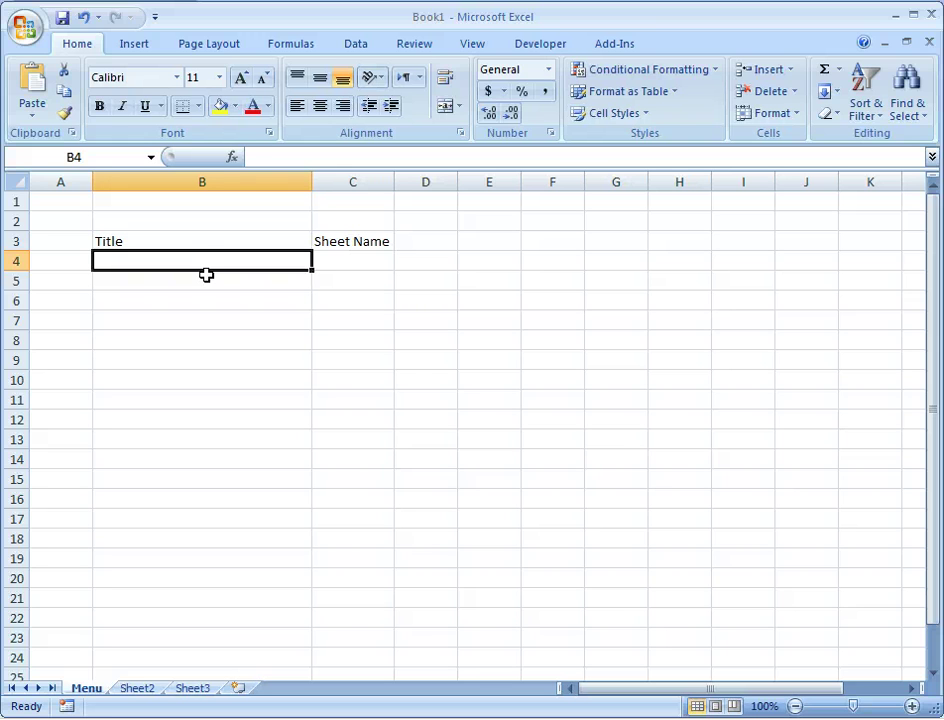
Add the first menu entry in row 4 with the title Revenue Streams and sheet name REVENUE.
text(Revene)
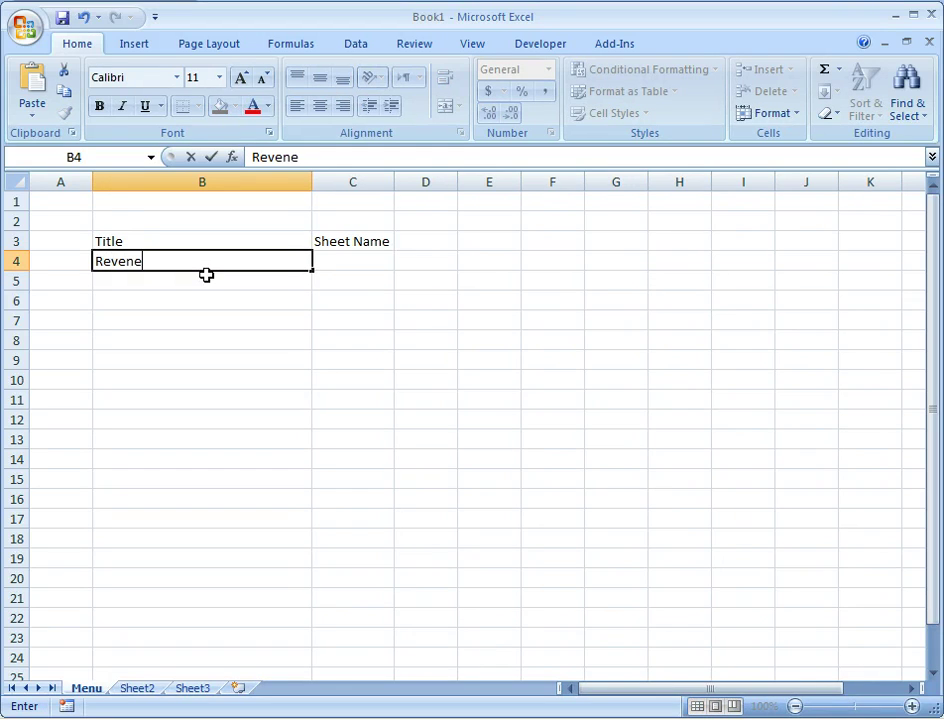
key(BackSpace)
text(ue Streams)
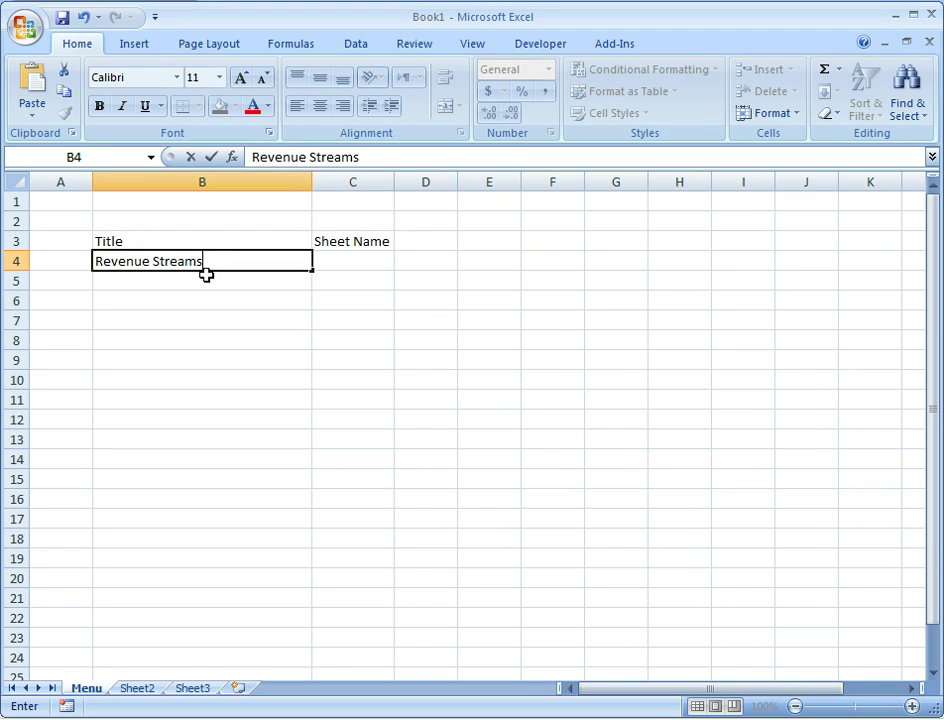
key(Tab)
text(R)
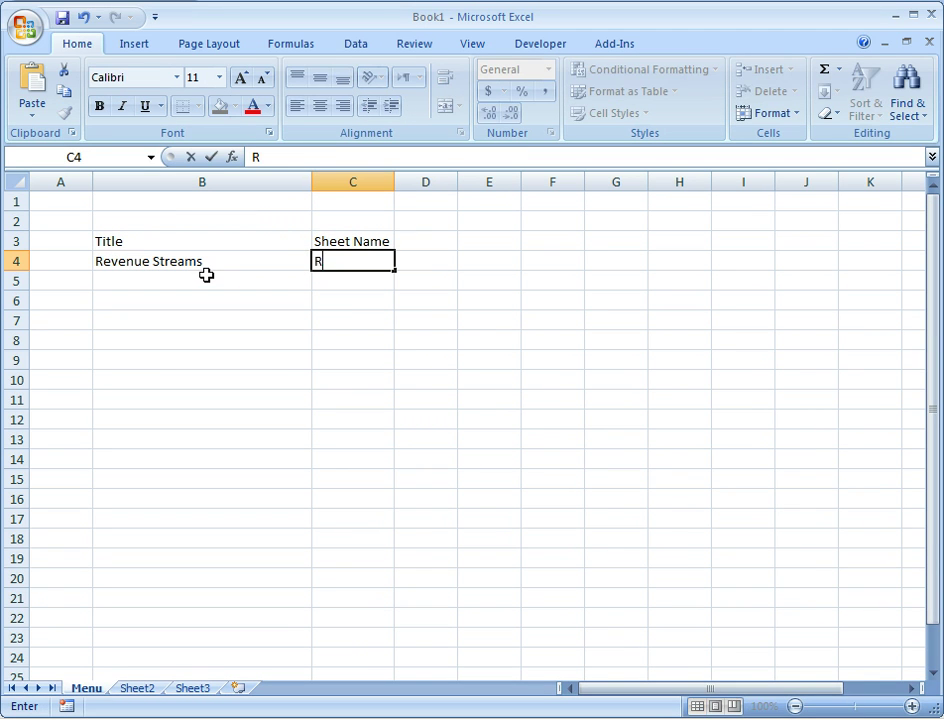
key(BackSpace)
text(REVENUE)
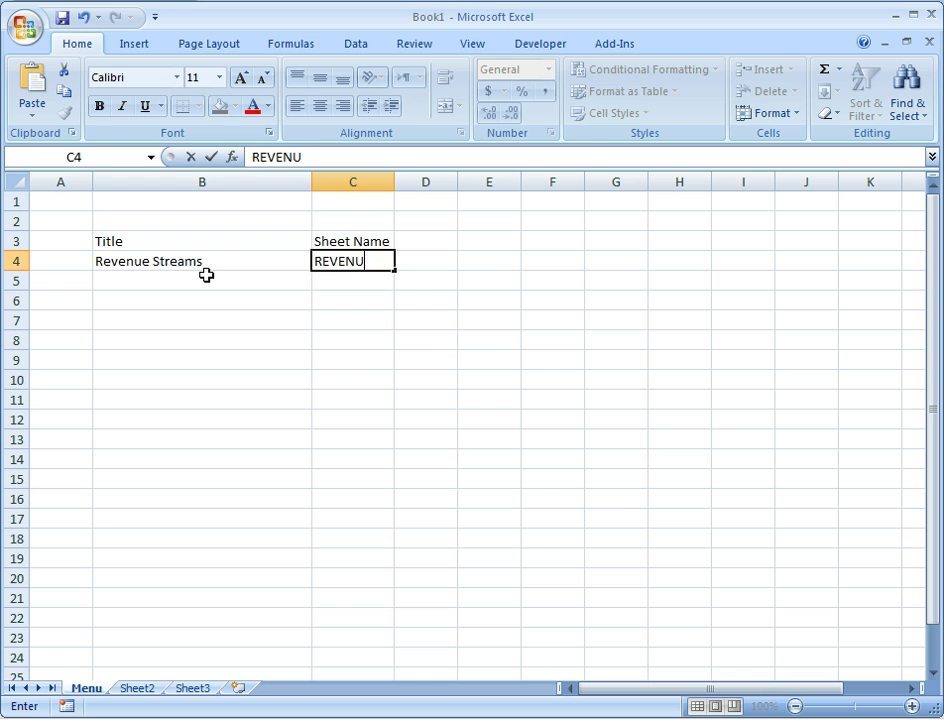
key(Return)
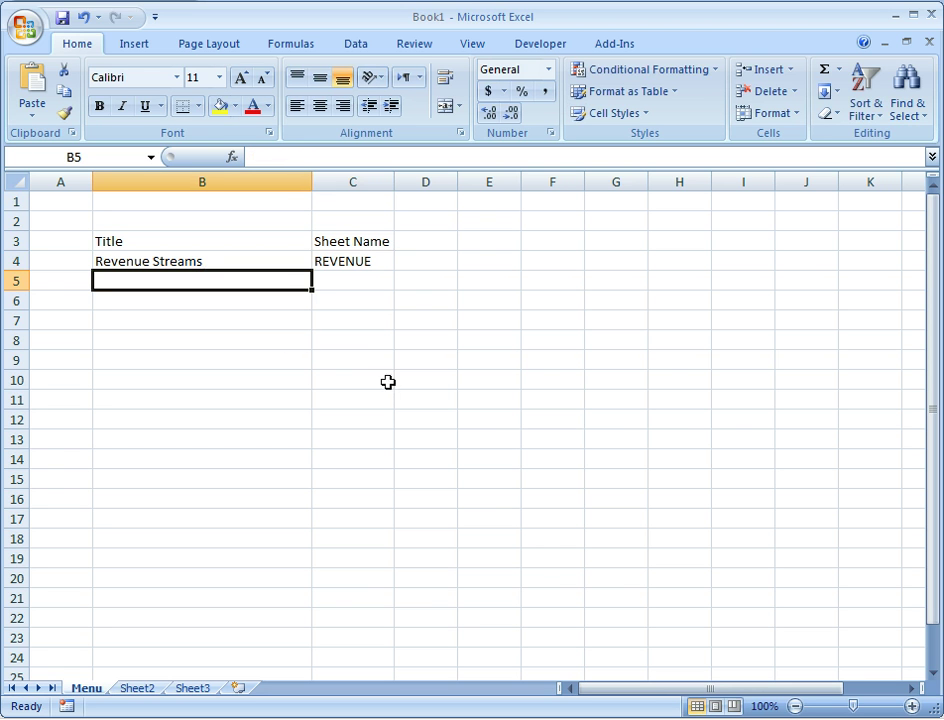
Add the row 5 entry with the title Cost of Sales and sheet name COS.
click(912, 707)
click(912, 707)
click(912, 707)
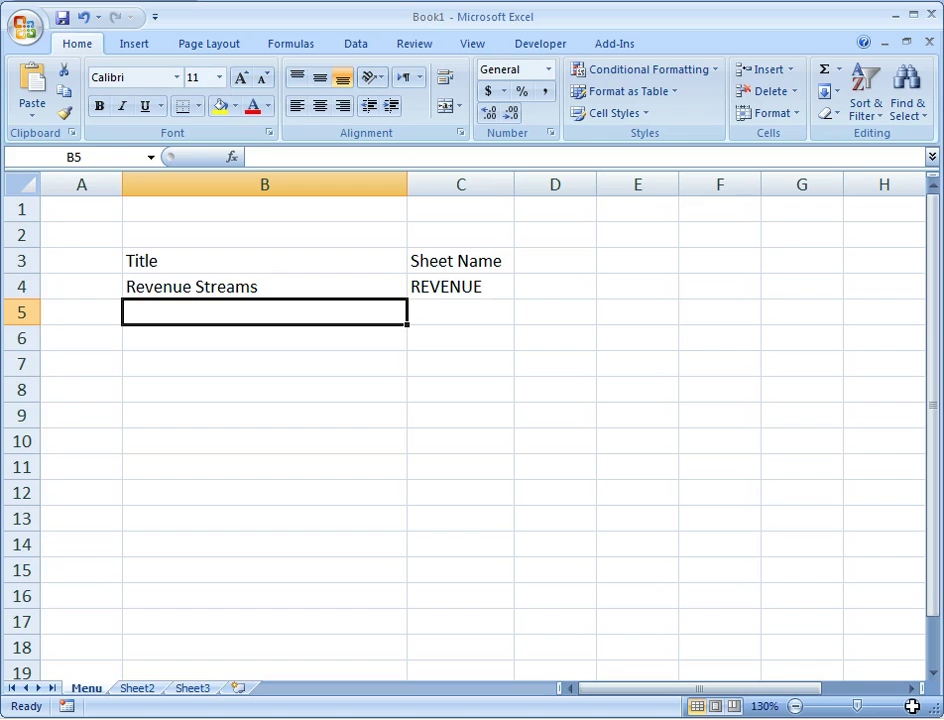
text(Cost of Sales)
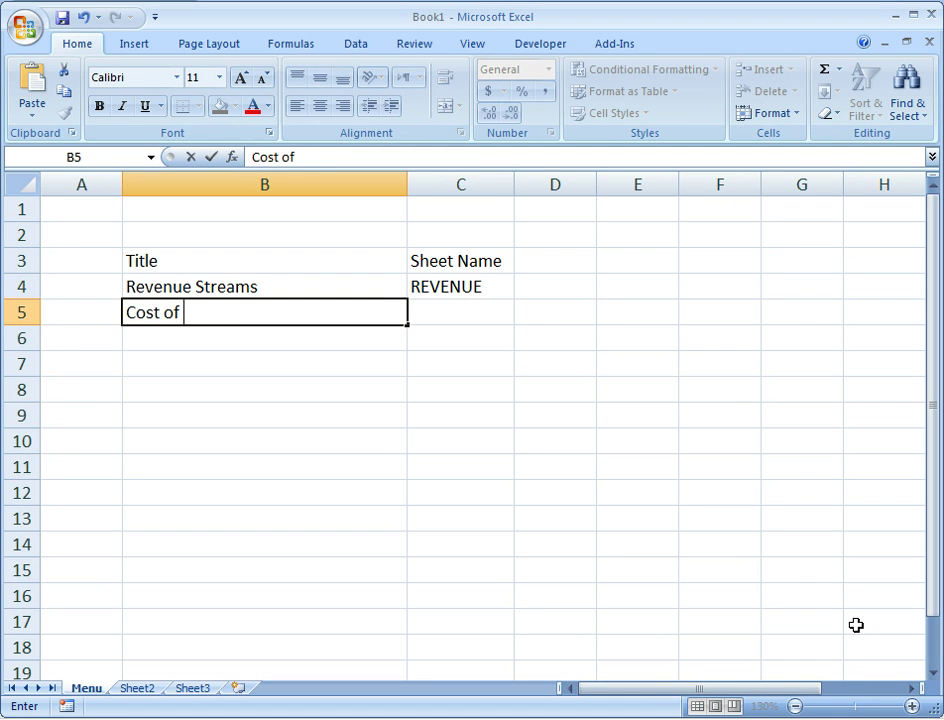
key(Tab)
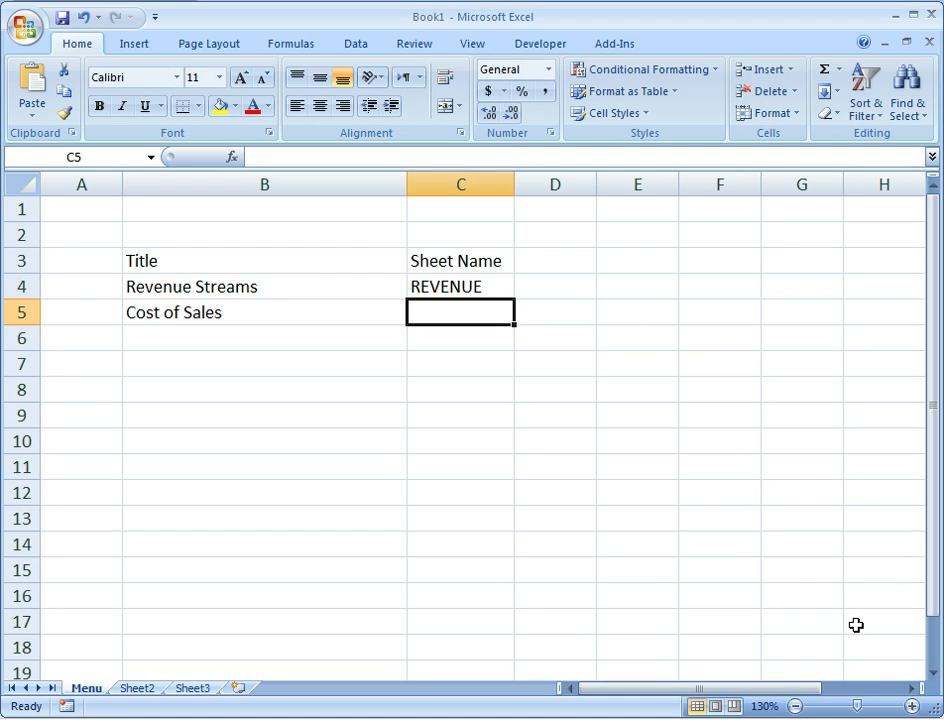
text(COS)
key(Return)
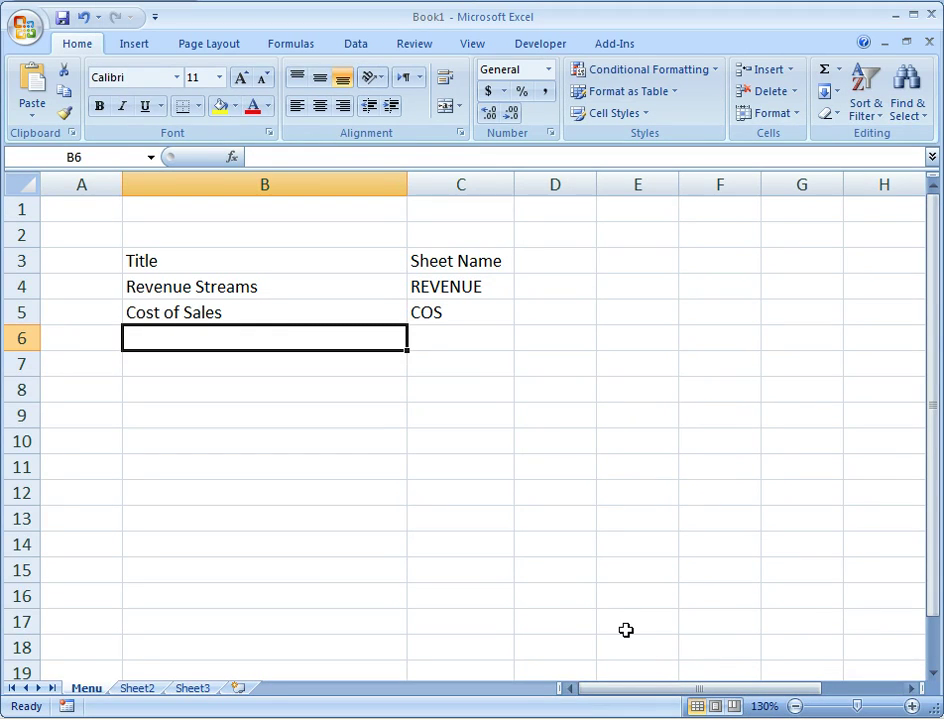
Add the row 6 entry with the title Operating Expense and sheet name OPEX.
text(oP)
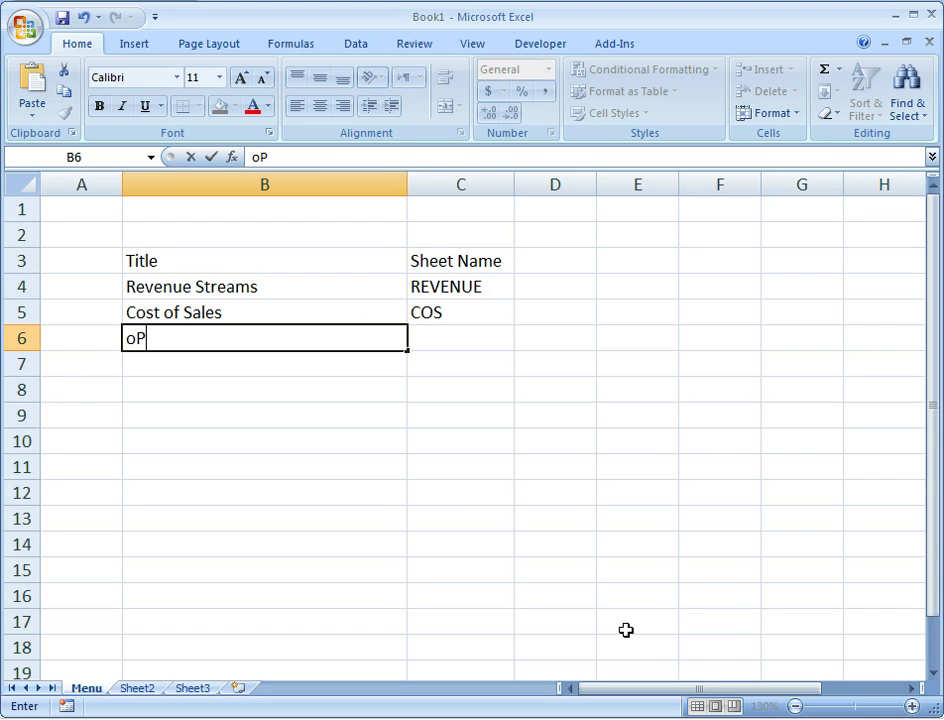
text(ERATING Expense)
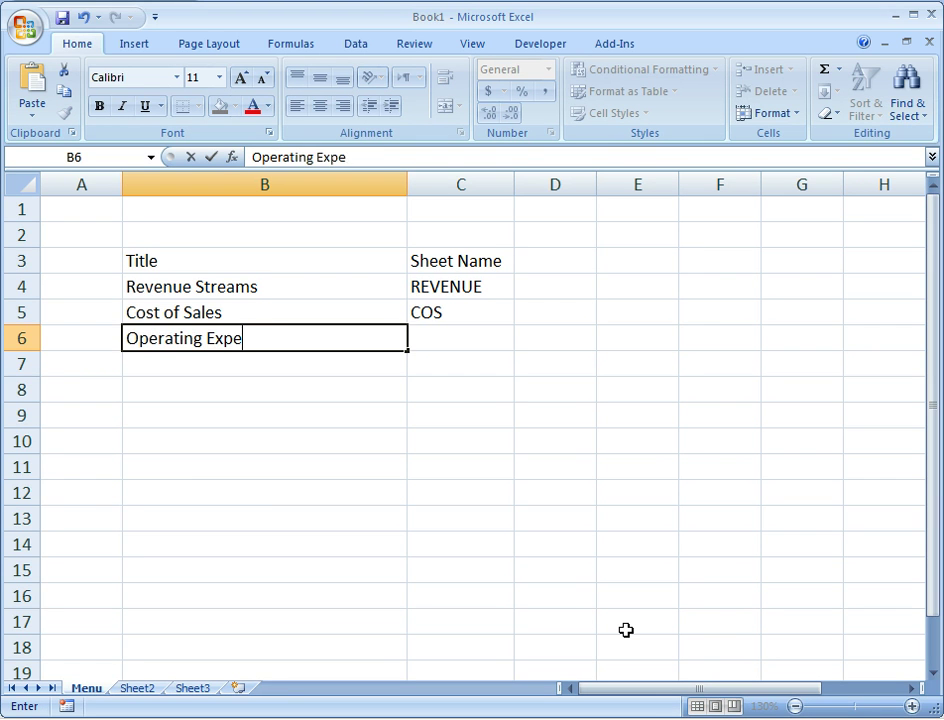
key(Tab)
text(OPEN)
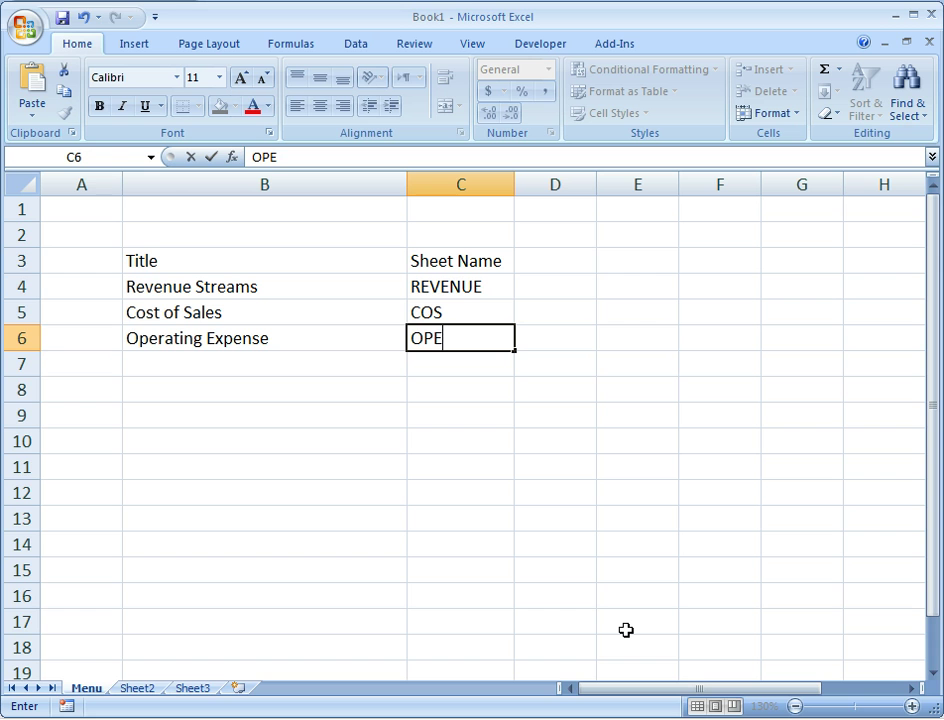
key(BackSpace)
key(BackSpace)
text(EX)
key(Return)
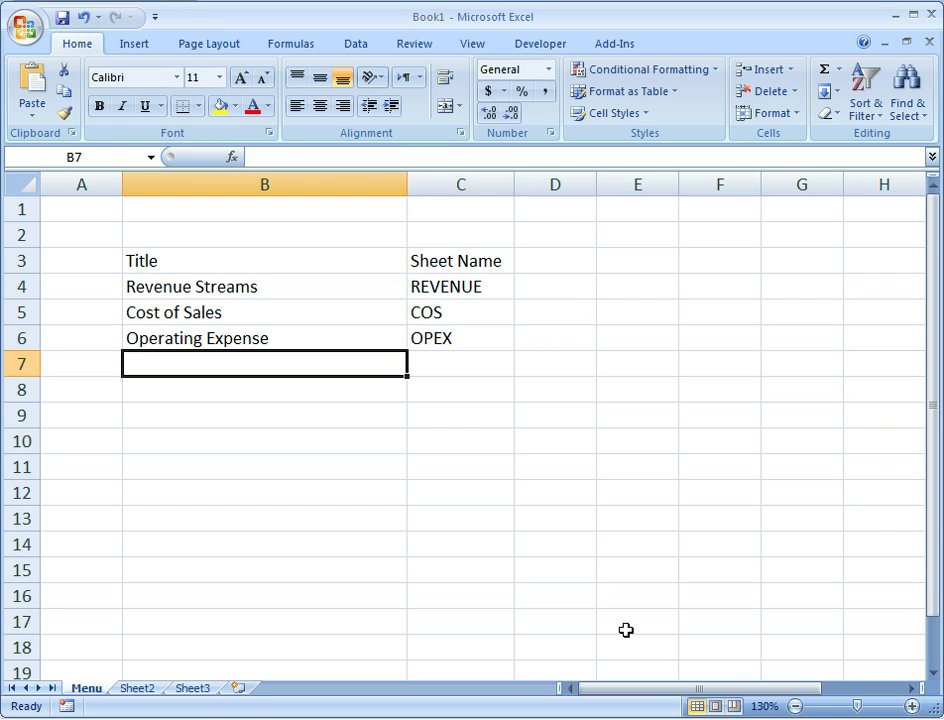
text(PERO)
key(Escape)
key(Up)
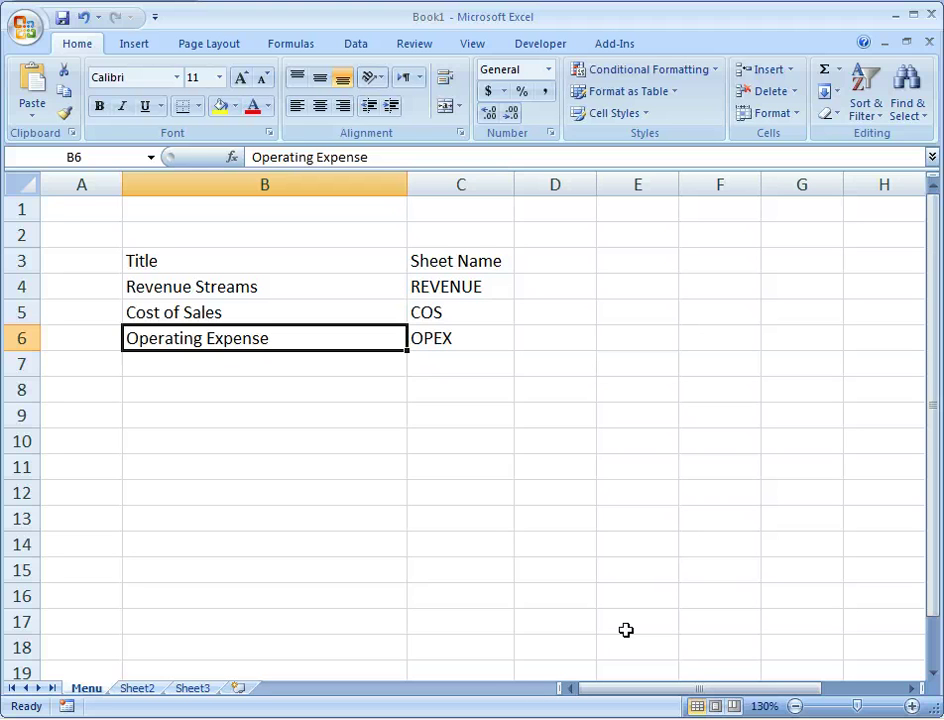
key(Down)
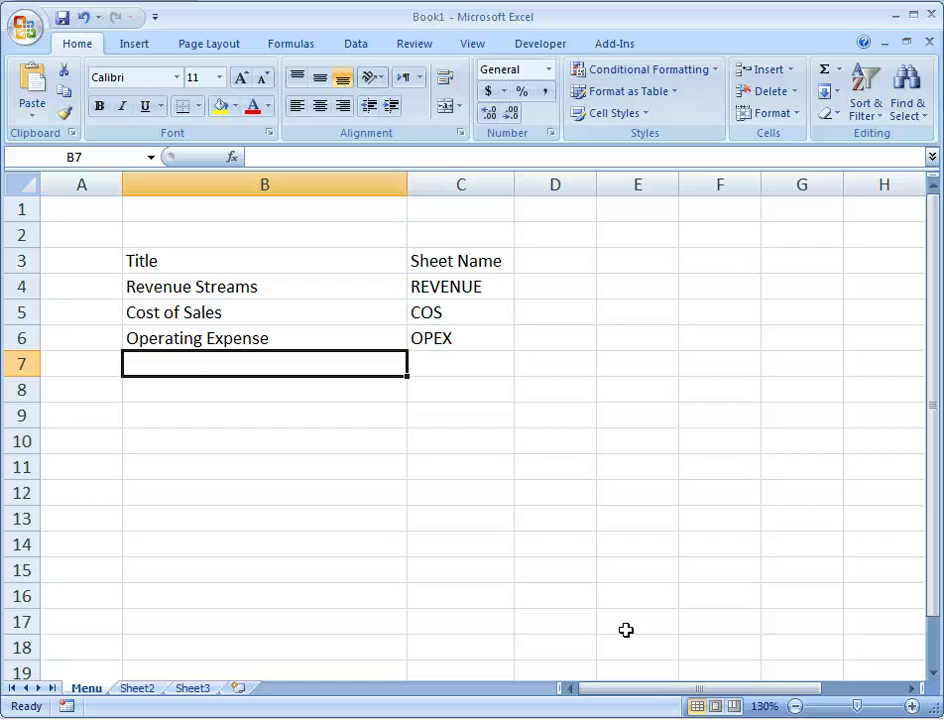
Add the row 7 entry with the title Personnel and sheet name PERSONNEL.
text(Personnel)
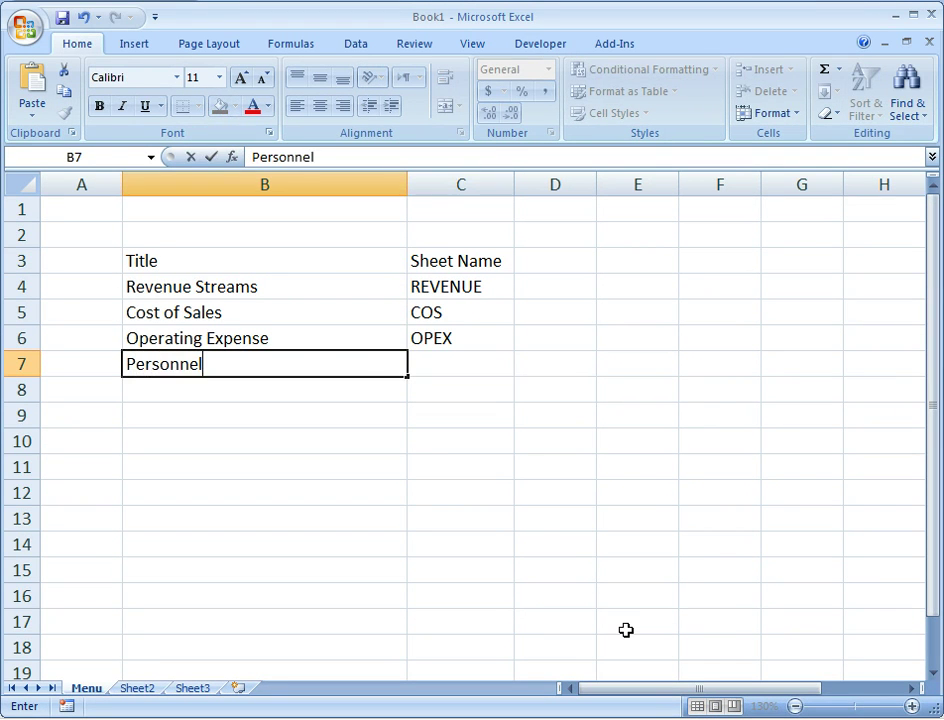
key(Tab)
text(PERSONNEL)
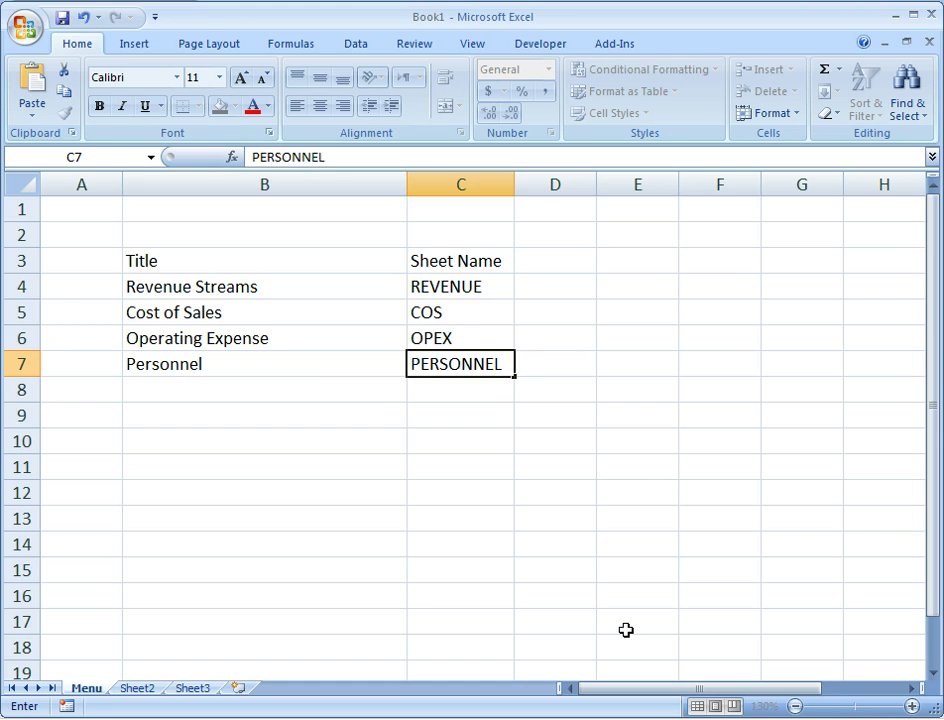
key(Return)
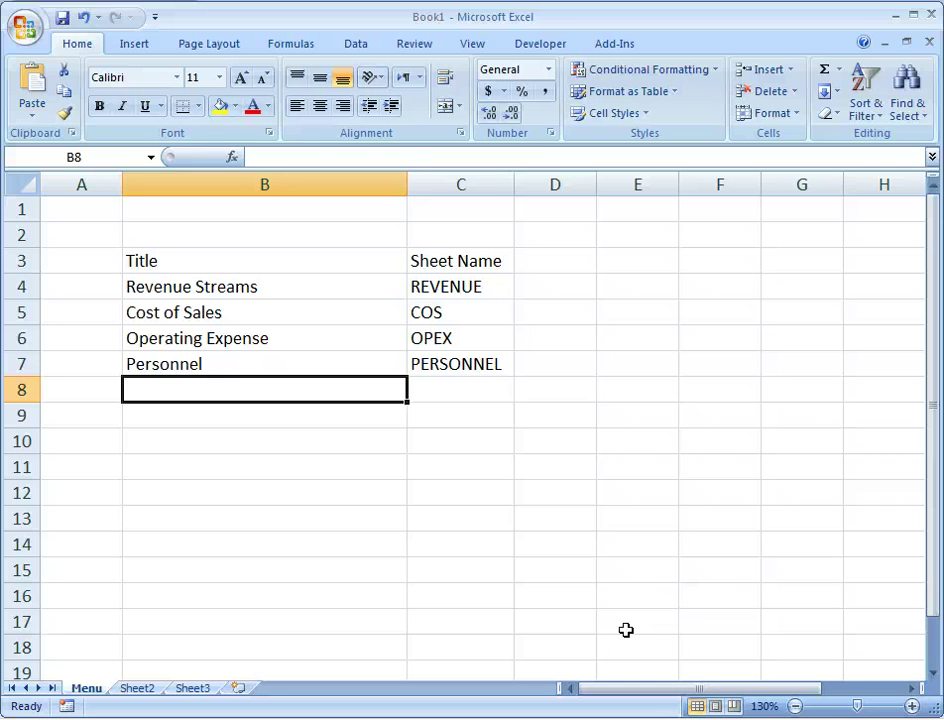
Add the row 8 entry with the title Other Income / Expense and sheet name OTHERS.
text(Other )
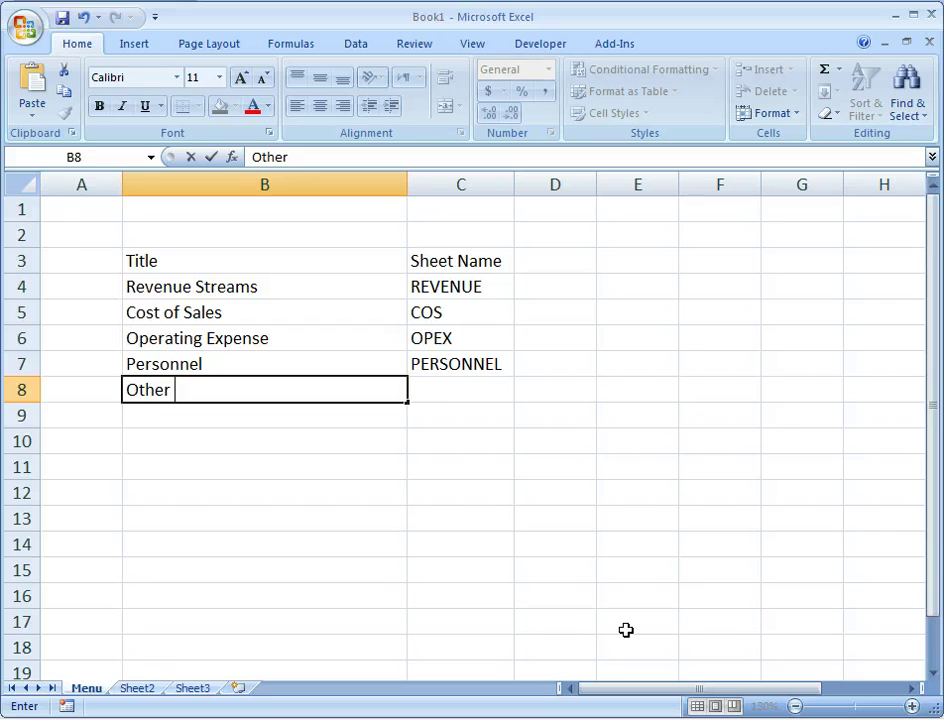
text(Income / )
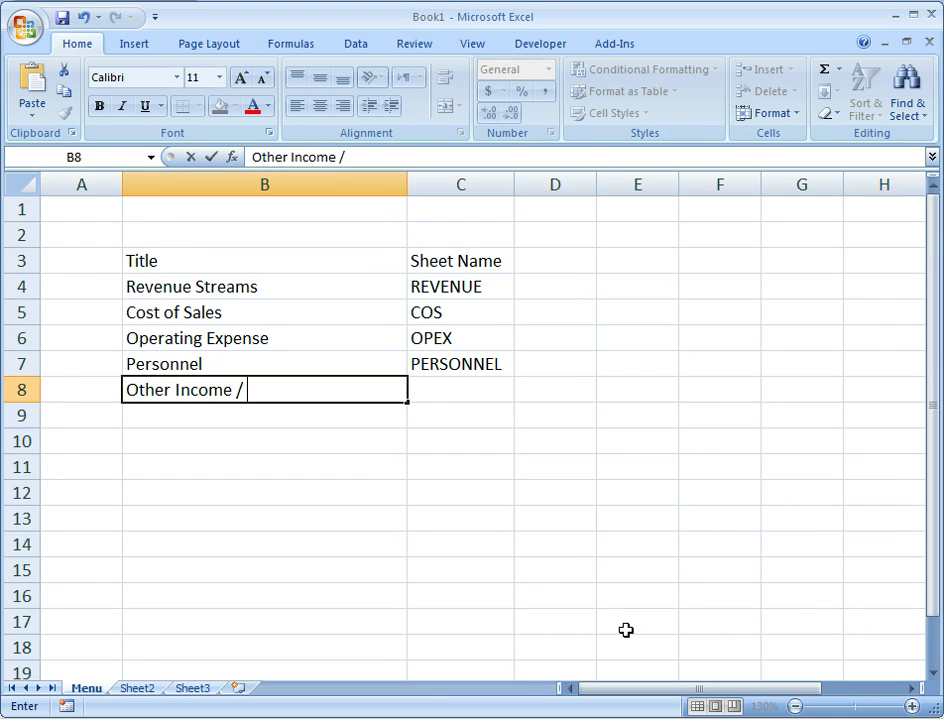
text(Expense)
key(Tab)
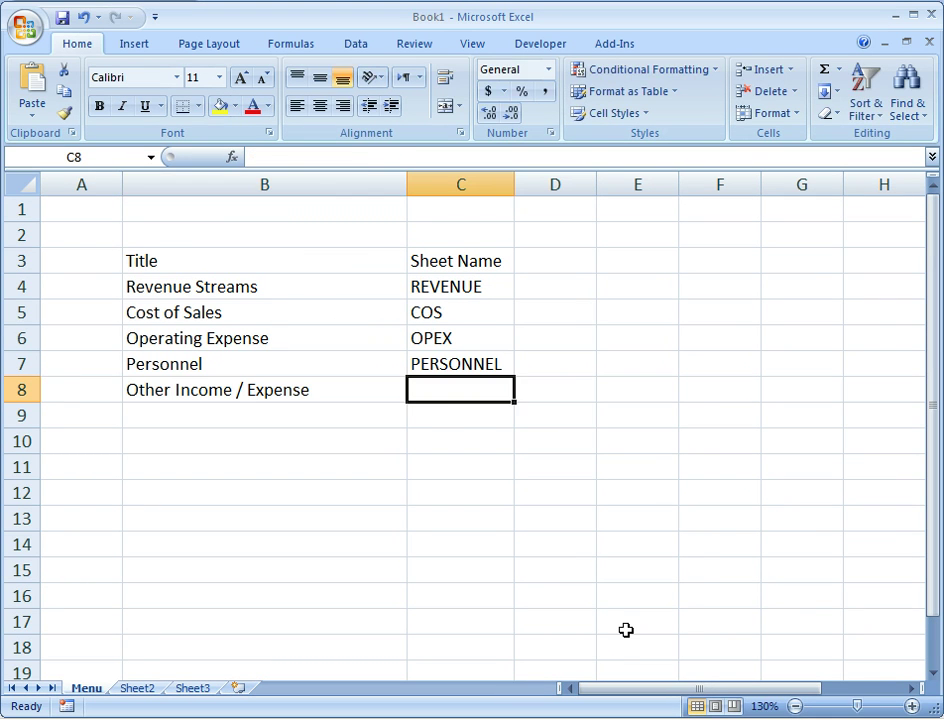
text(OTHER)
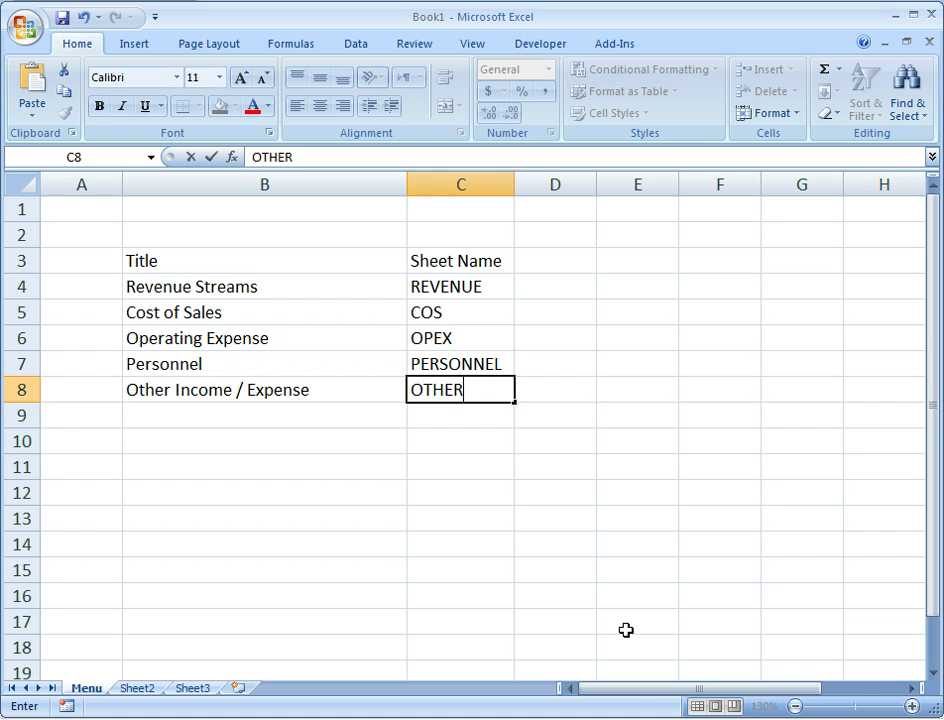
text(S)
key(Return)
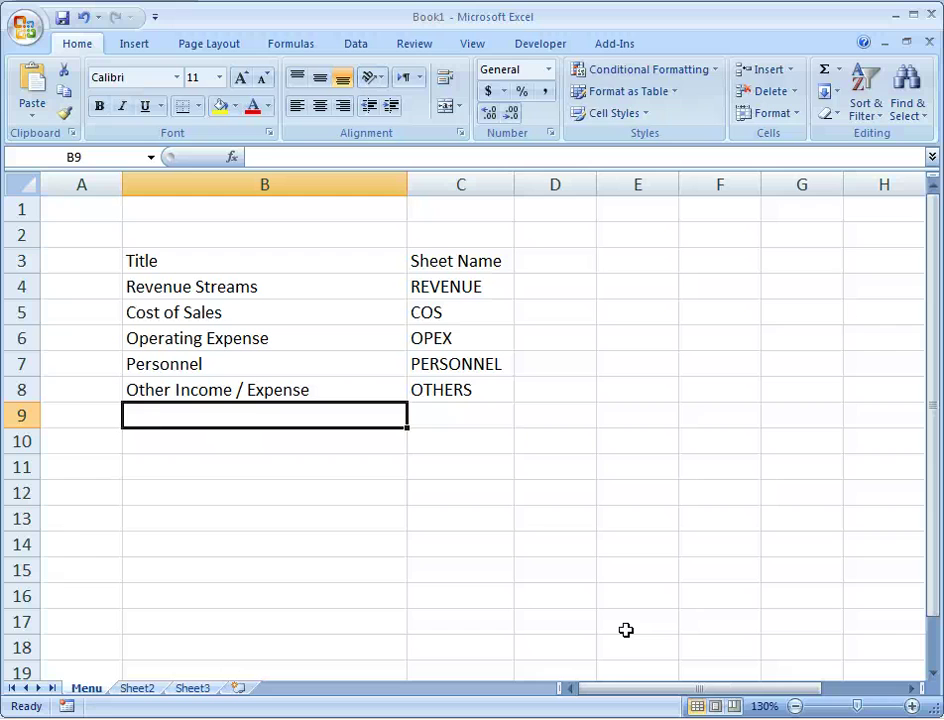
Add the row 9 entry with the title Taxes and sheet name TAXES.
text(Taxes)
key(Tab)
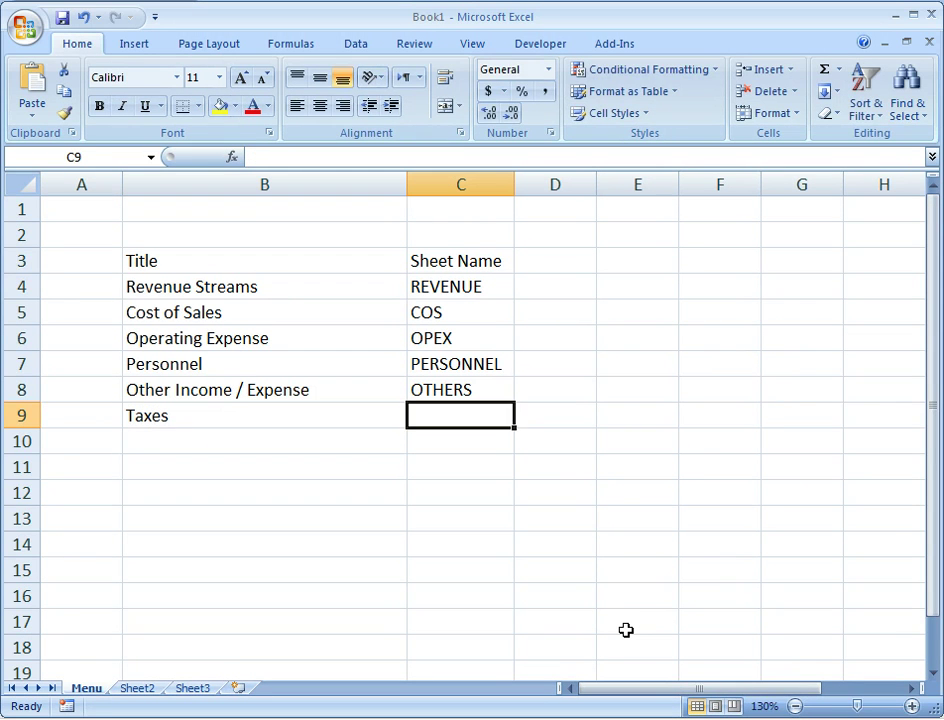
text(TAXES)
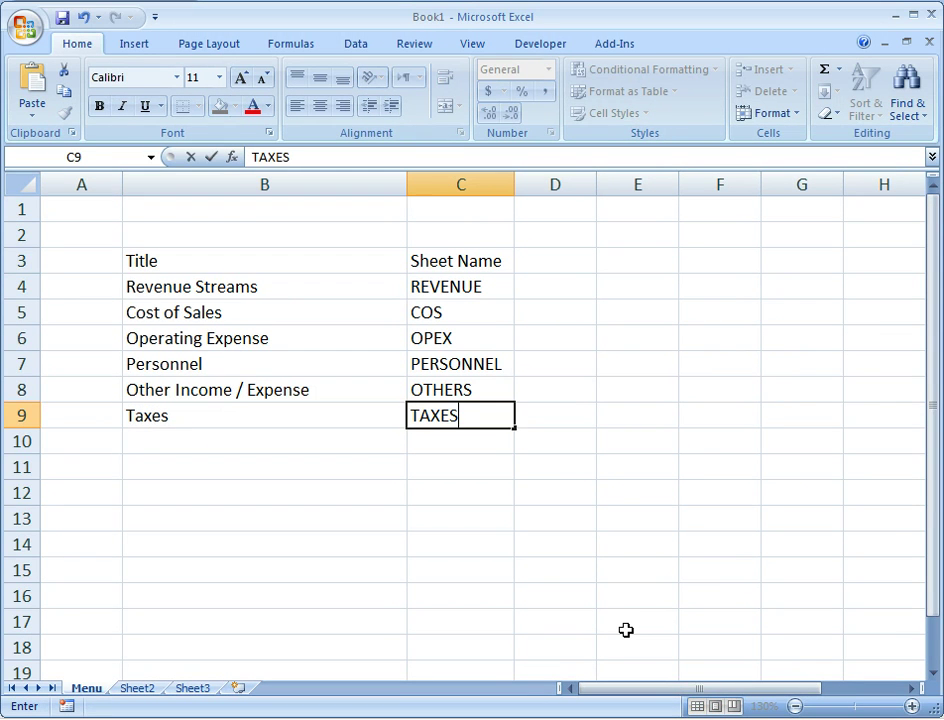
key(Return)
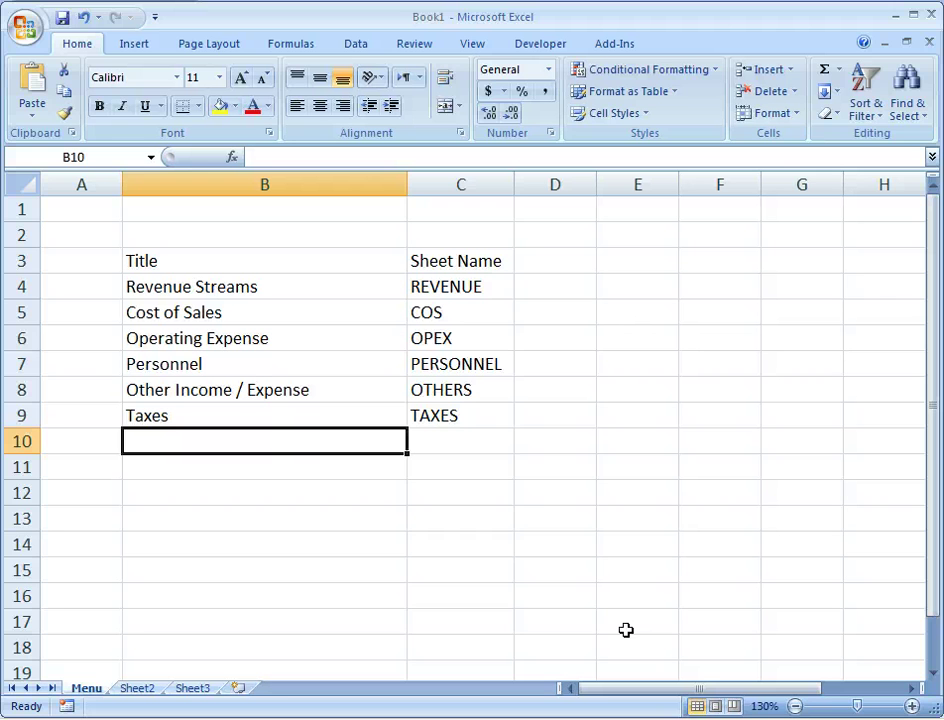
Add the row 10 entry with the title Property & Equipment and sheet name FIXEDASSETS.
text(Property )
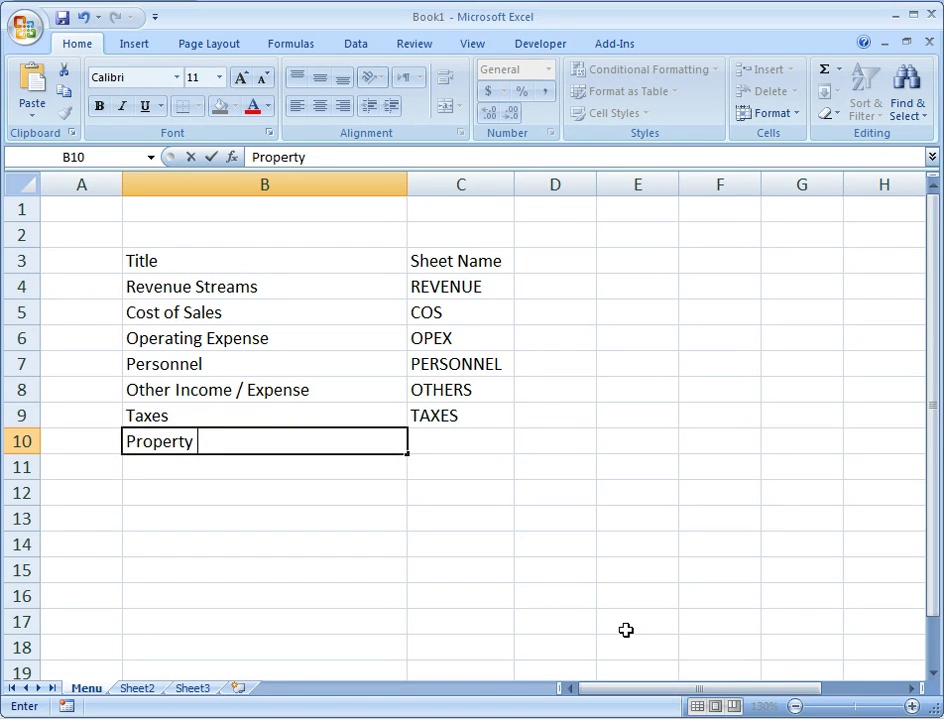
text(& Equ)
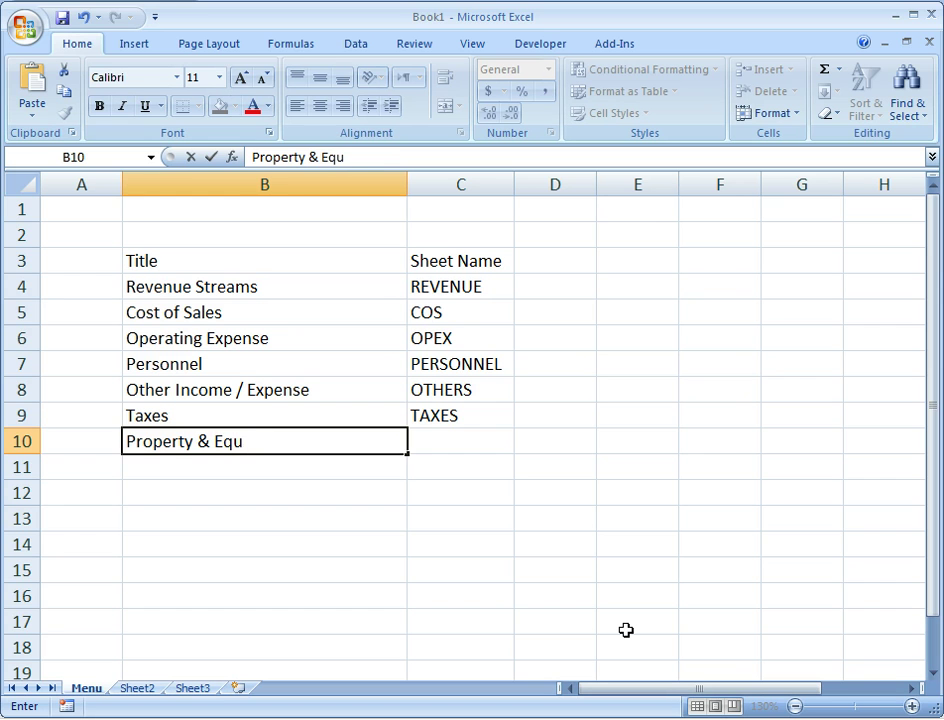
text(ipment)
key(Tab)
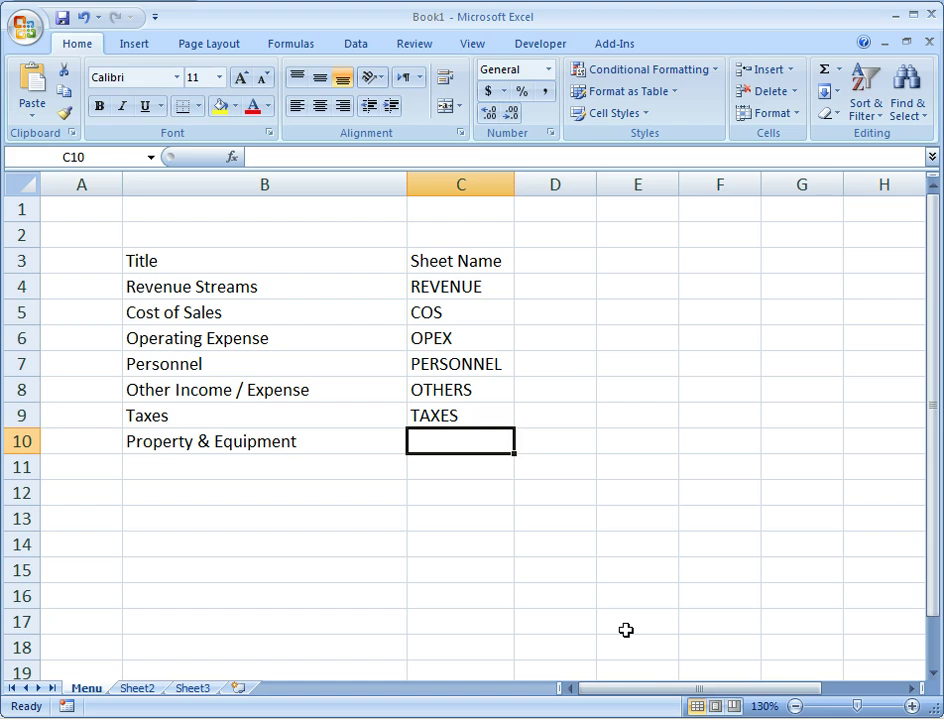
text(FIXED)
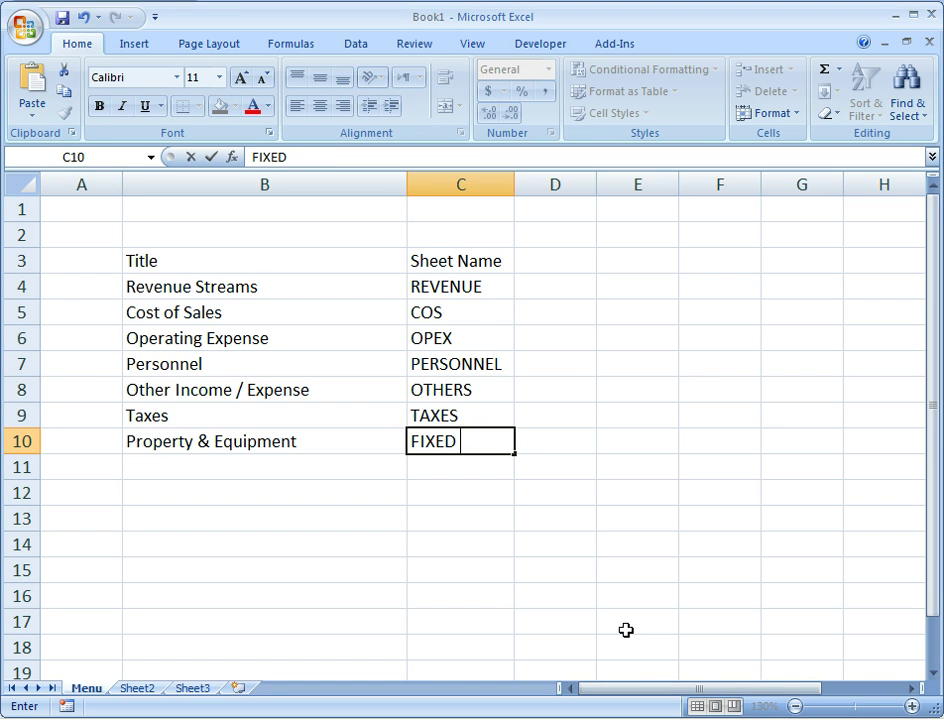
key(BackSpace)
text(ASS)
key(BackSpace)
key(BackSpace)
key(BackSpace)
text(ASSETS)
key(Return)
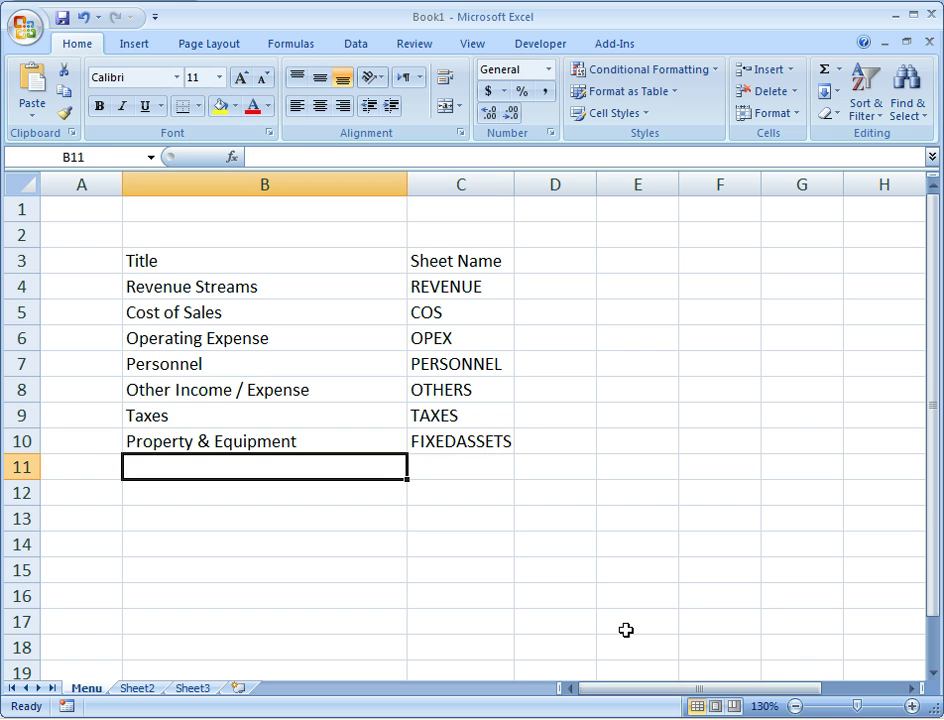
Add the row 11 entry with the title Depreciation Schedule and sheet name DEPR.
text(Worki)
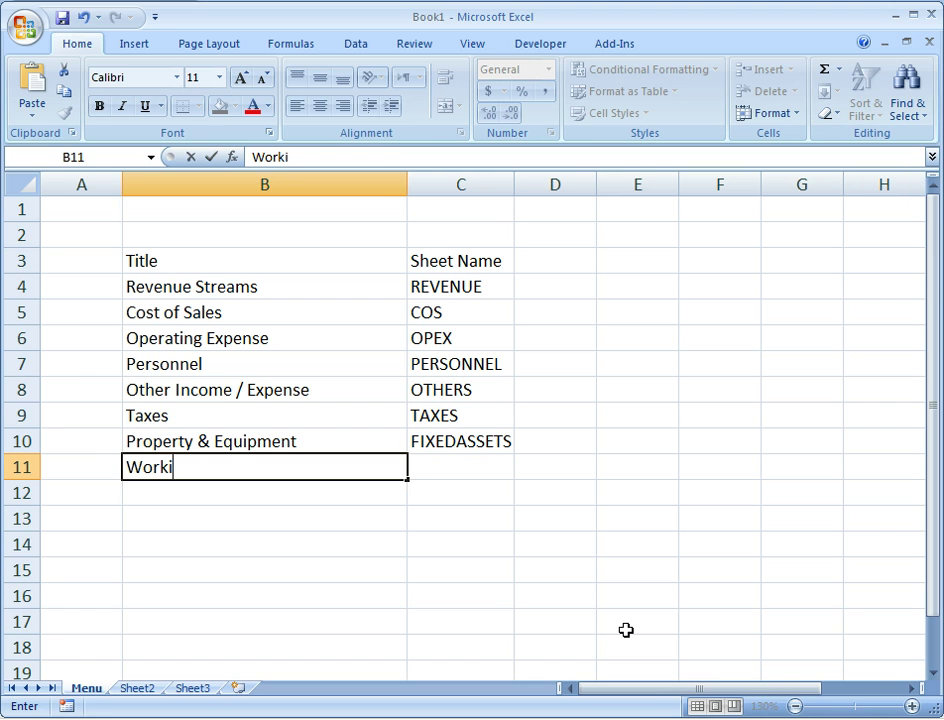
key(Escape)
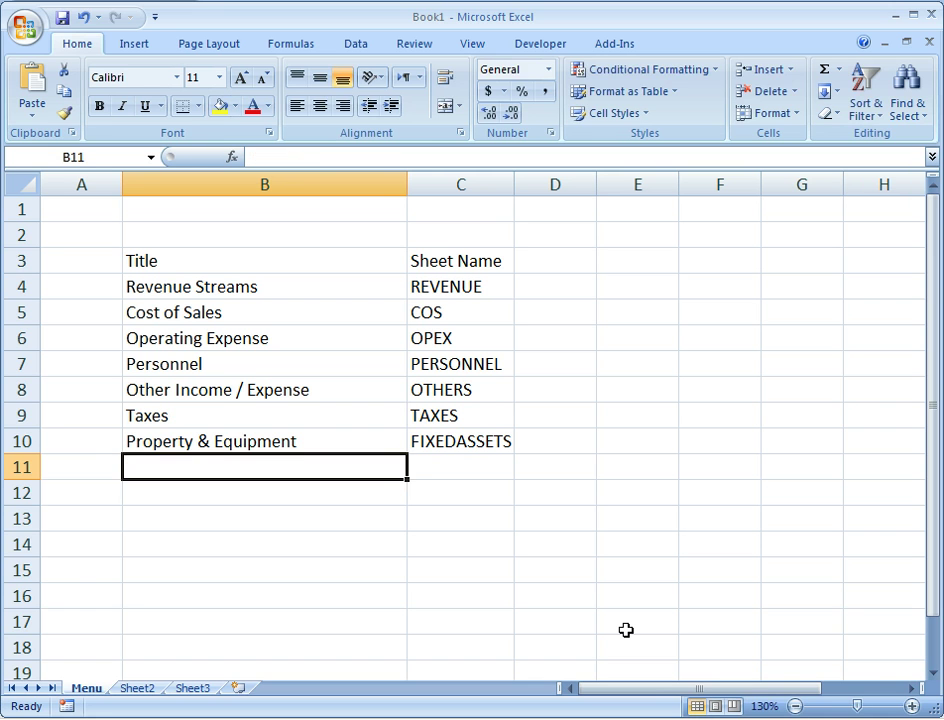
text(Depreciat)
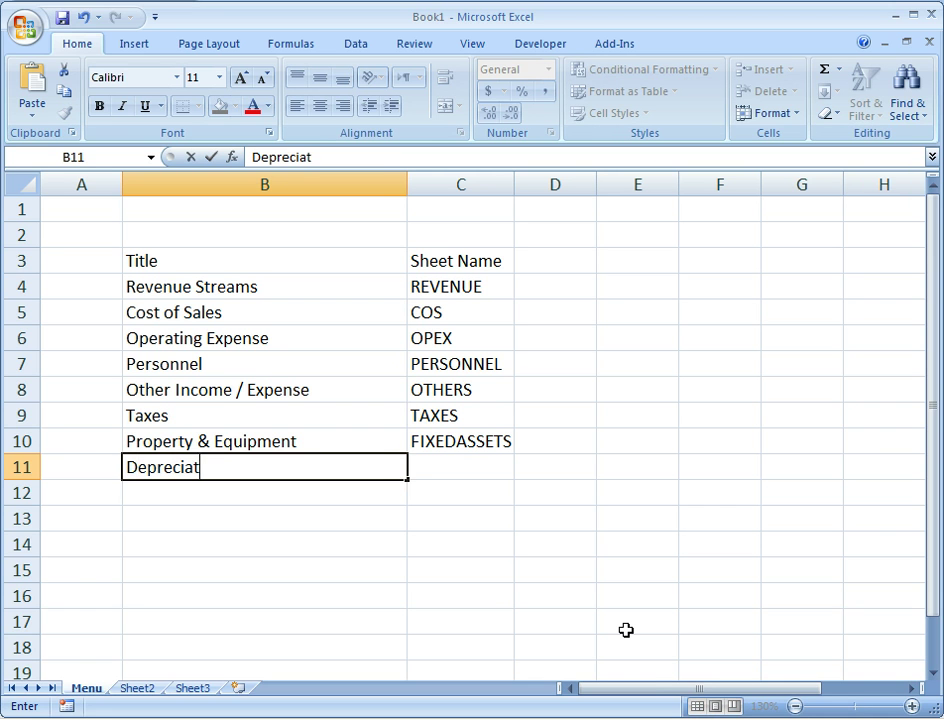
text(ion Sche)
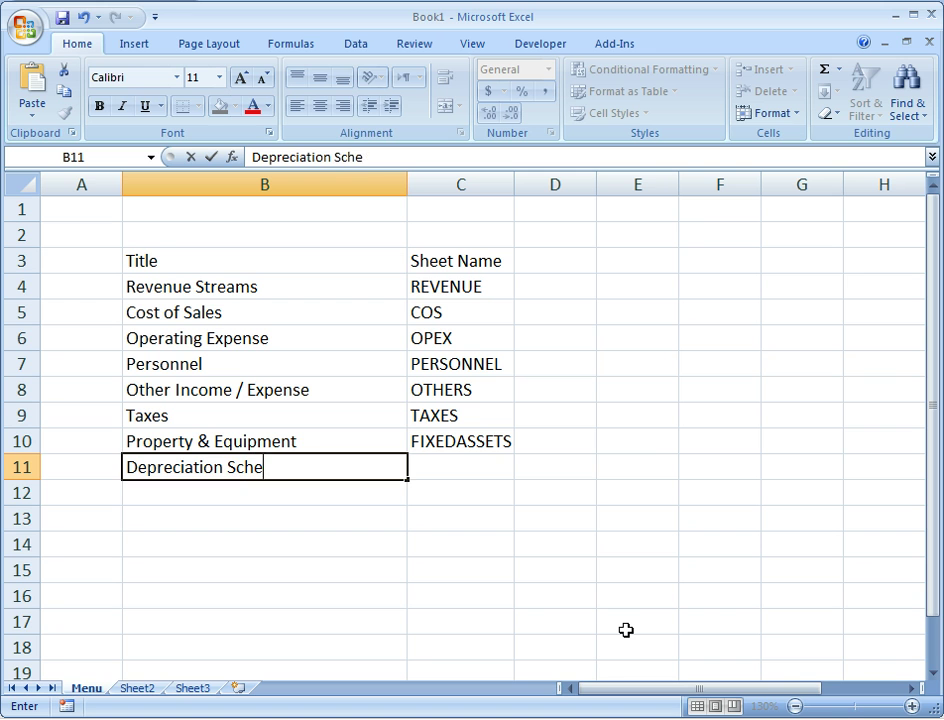
text(dule)
key(Tab)
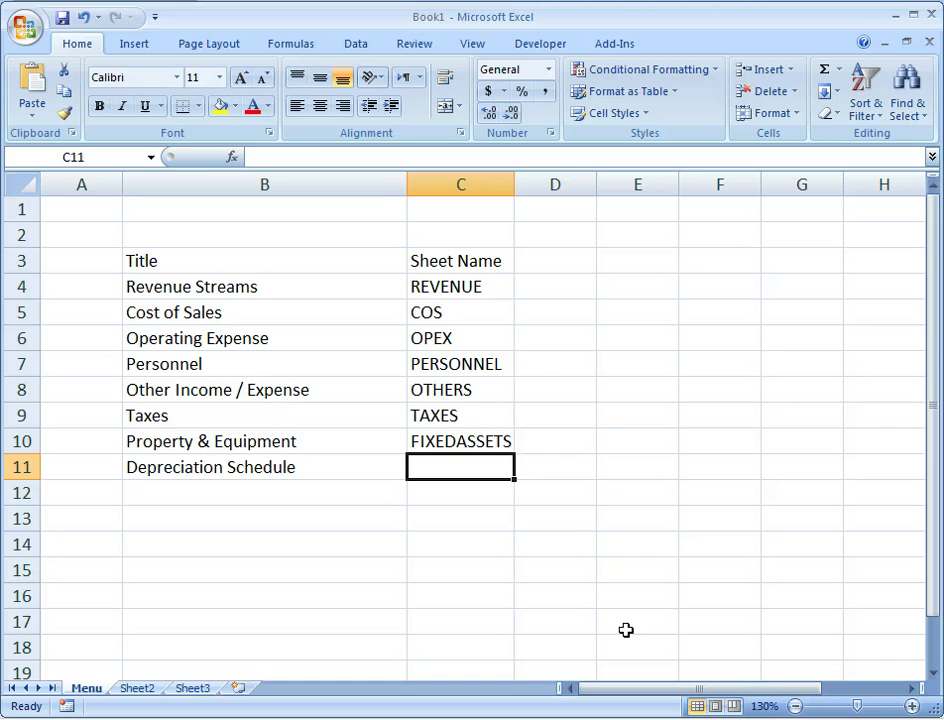
text(DEPR)
key(Return)
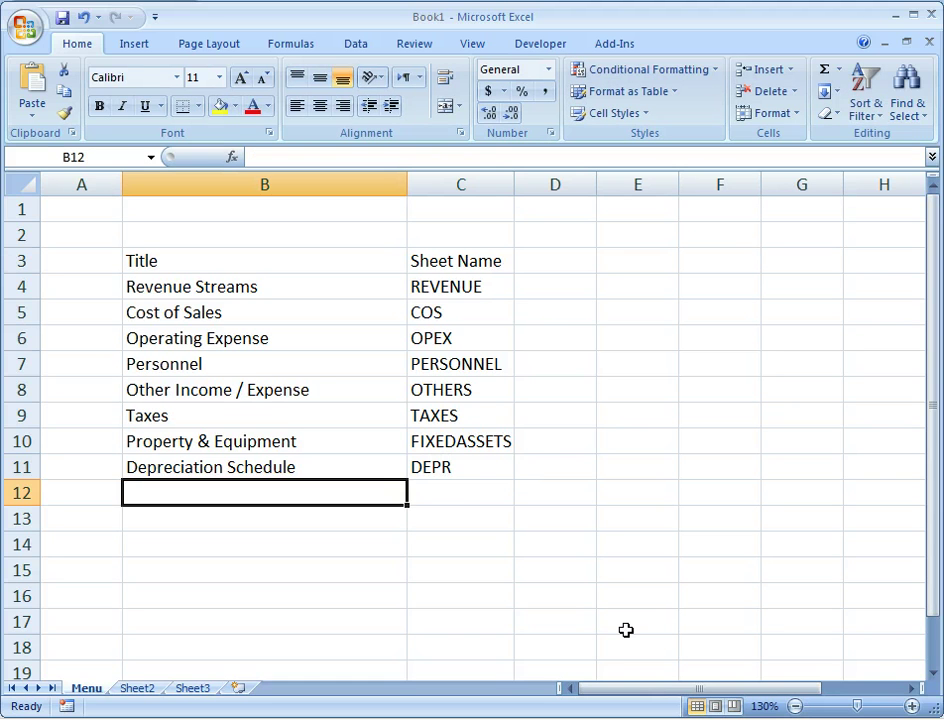
Change the title of the FIXEDASSETS entry in cell B10 to Fixed Assets.
key(Up)
key(Up)
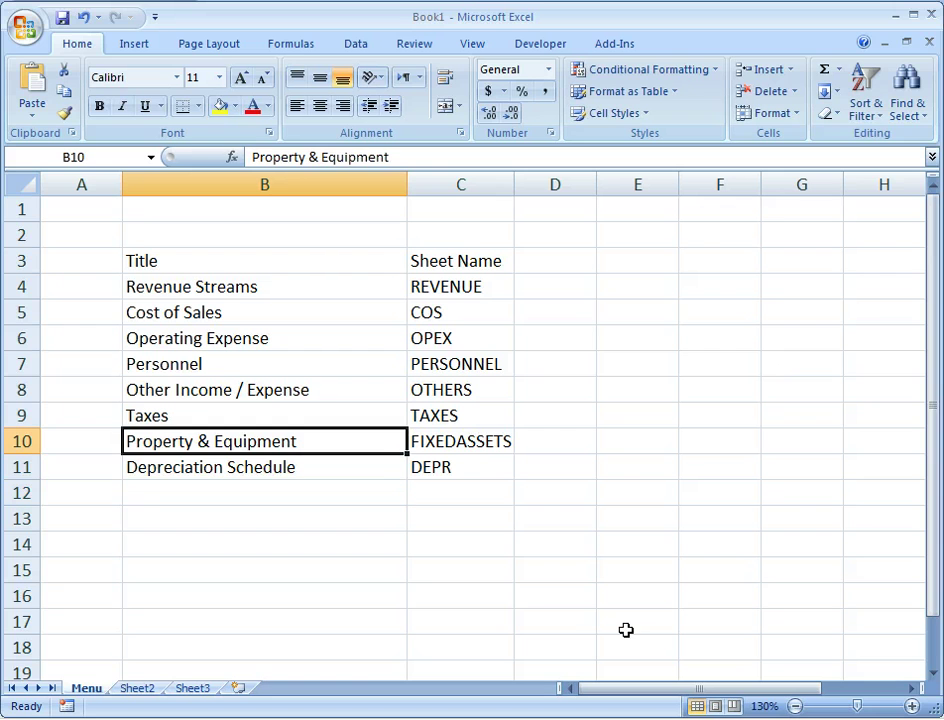
text(Fixed A)
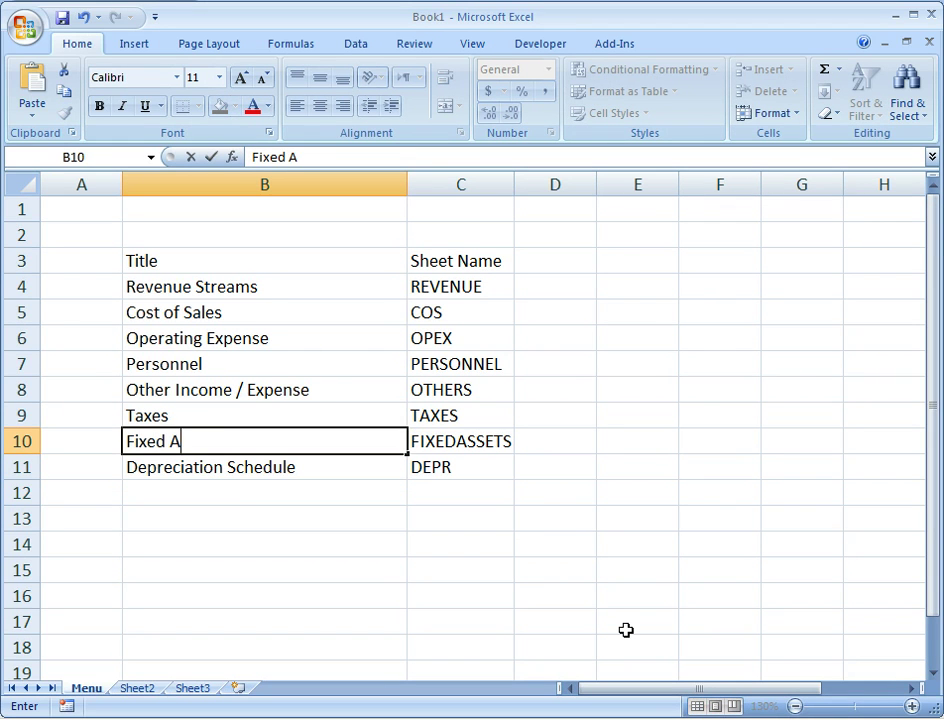
text(Ssets)
key(Return)
key(Return)
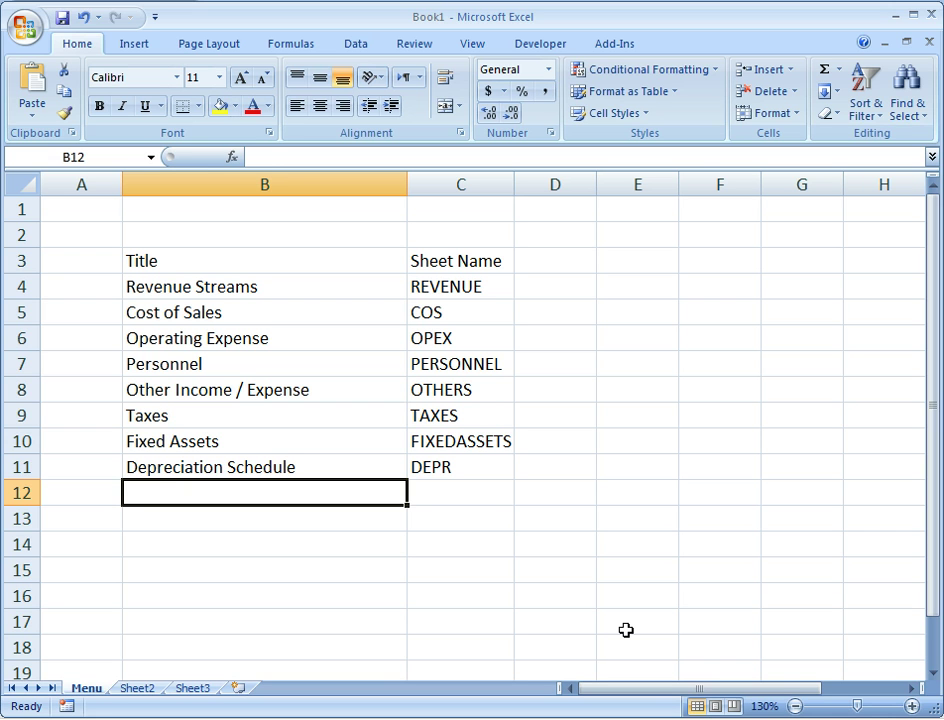
Add the row 12 entry with the title Working Capital and sheet name WORKCAP.
text(Work)
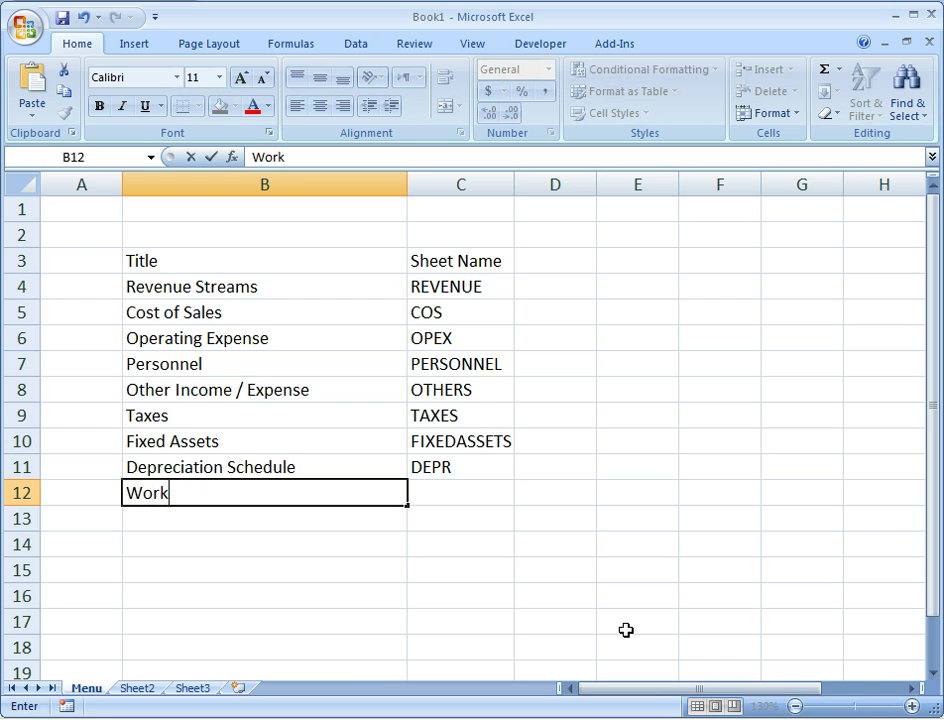
text(ing Capital)
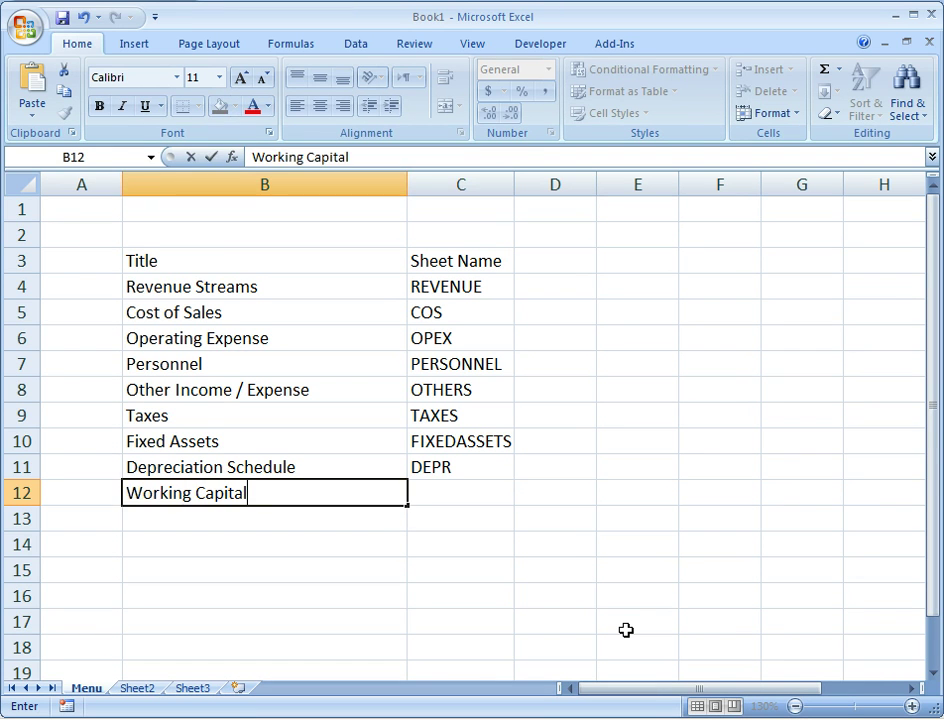
key(Tab)
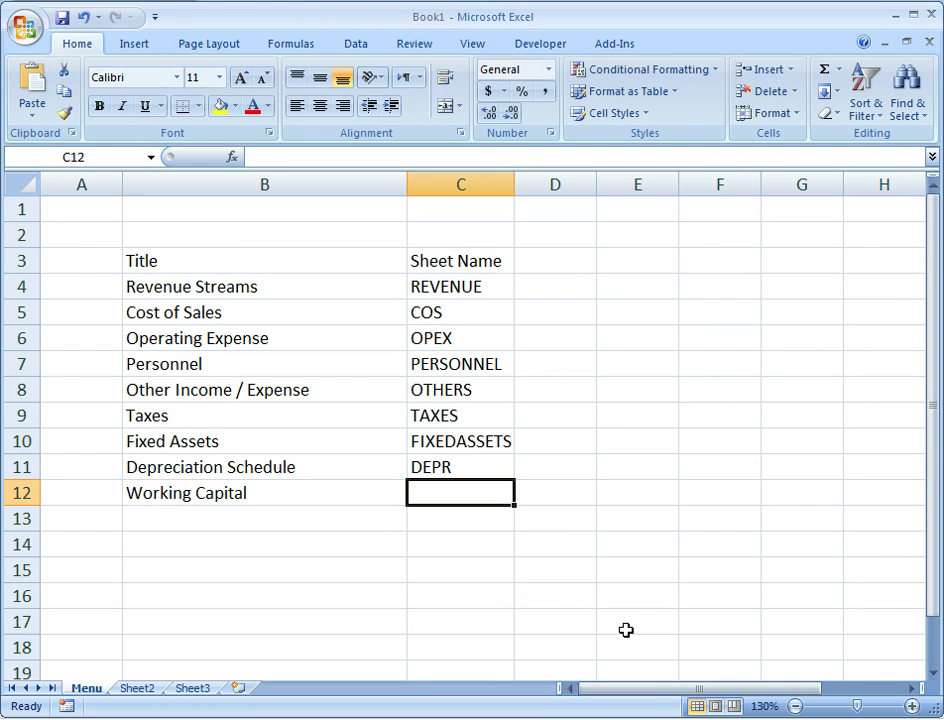
text(WO)
text(RKCAP)
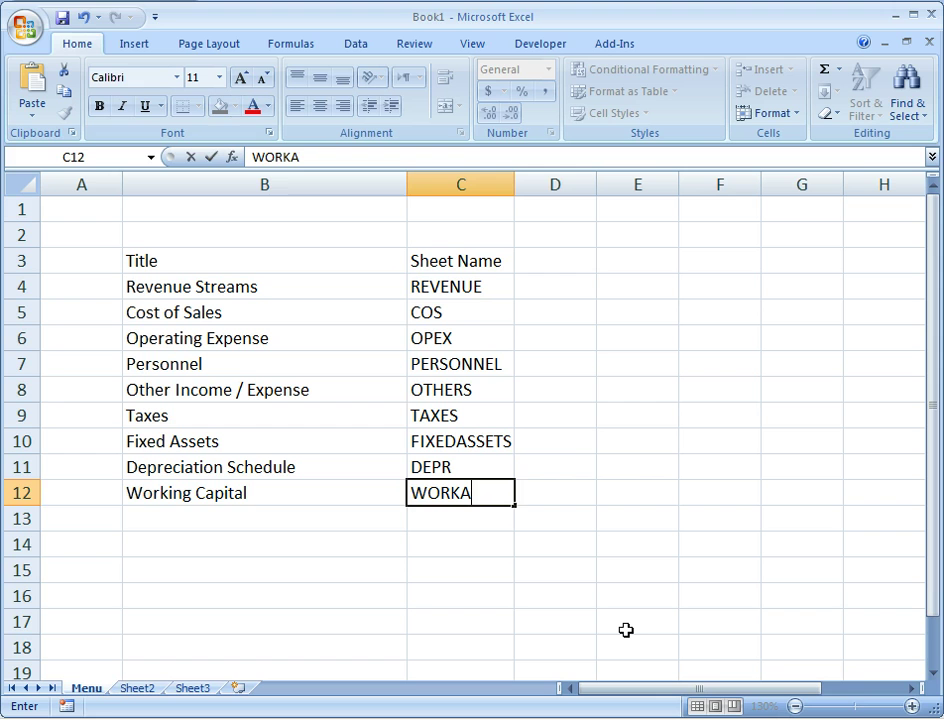
key(Return)
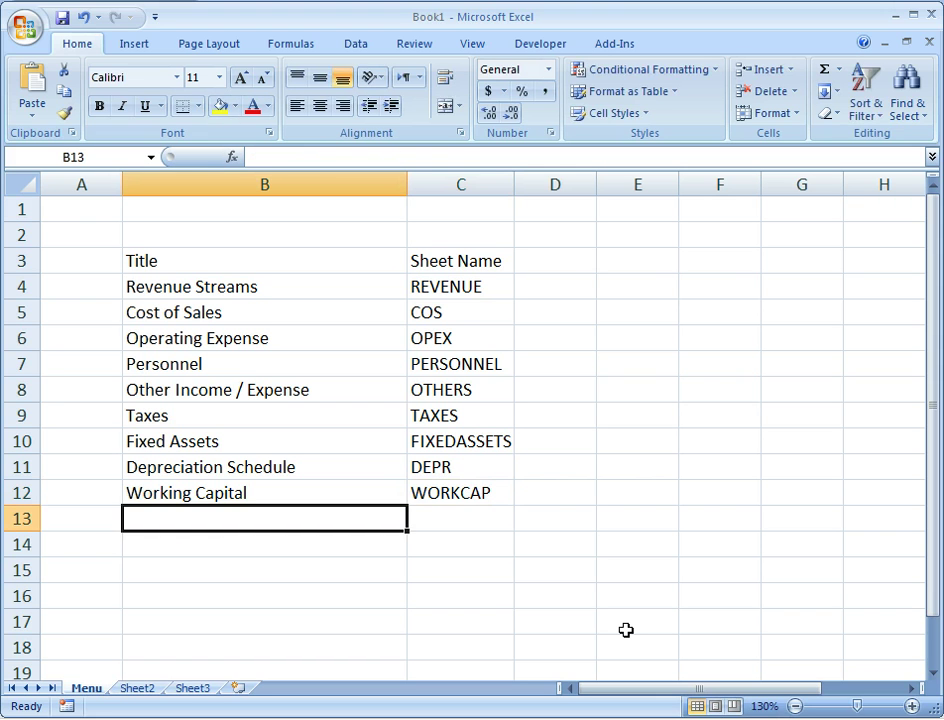
Add the row 13 entry with the title Funding and sheet name FUNDING.
text(De)
key(Escape)
text(Fundin)
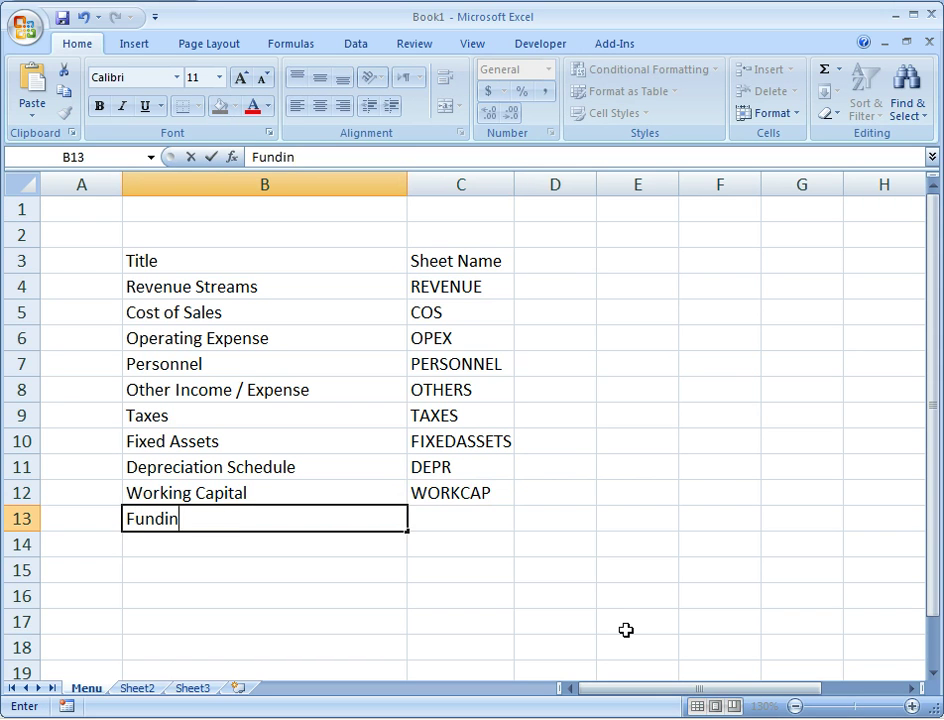
text(g)
key(Tab)
text(FUNG)
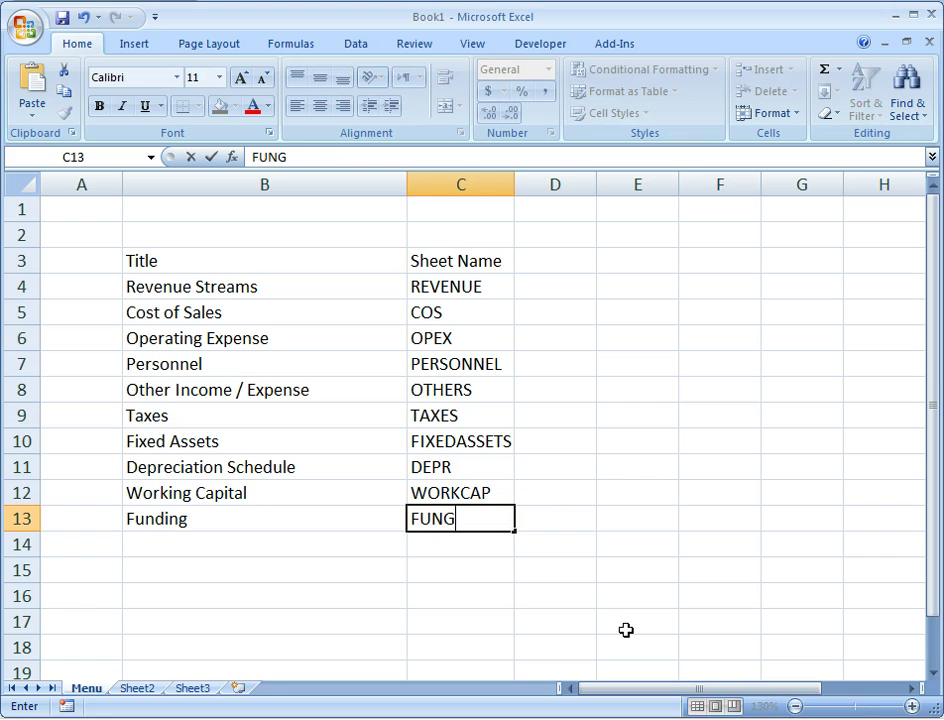
key(BackSpace)
text(DING)
key(Return)
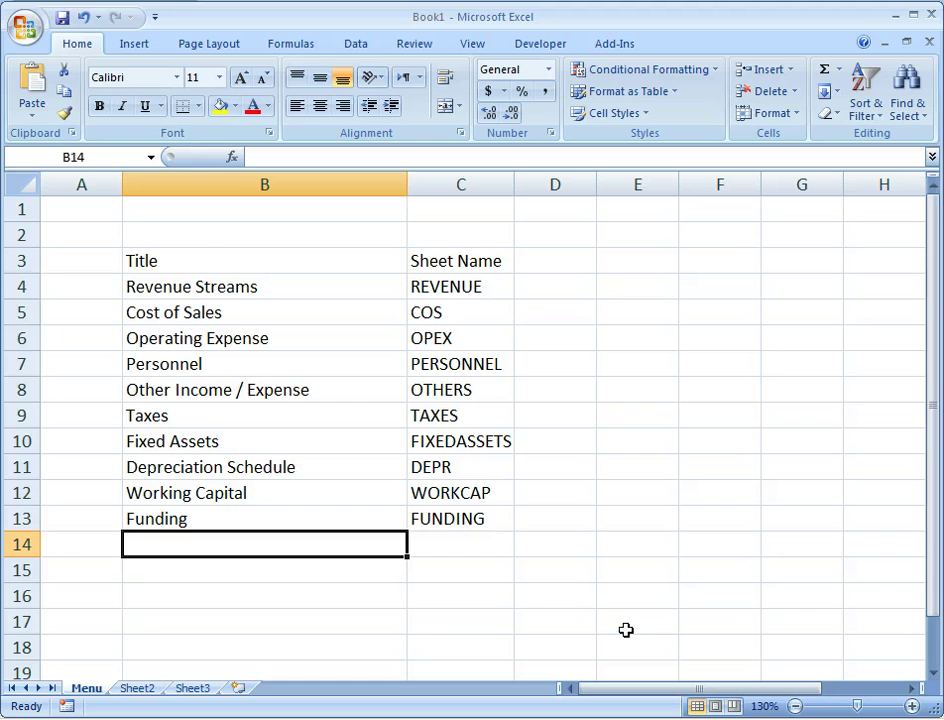
Add the row 14 entry with the title Profit & Loss and sheet name P&L.
text(Profi)
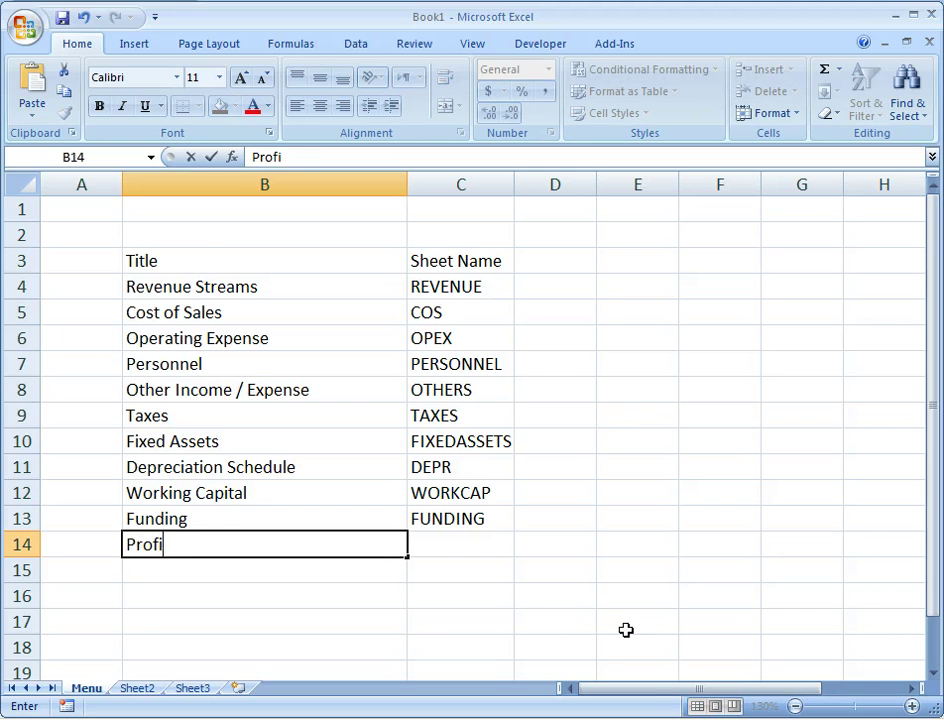
text(t & Loss)
key(Tab)
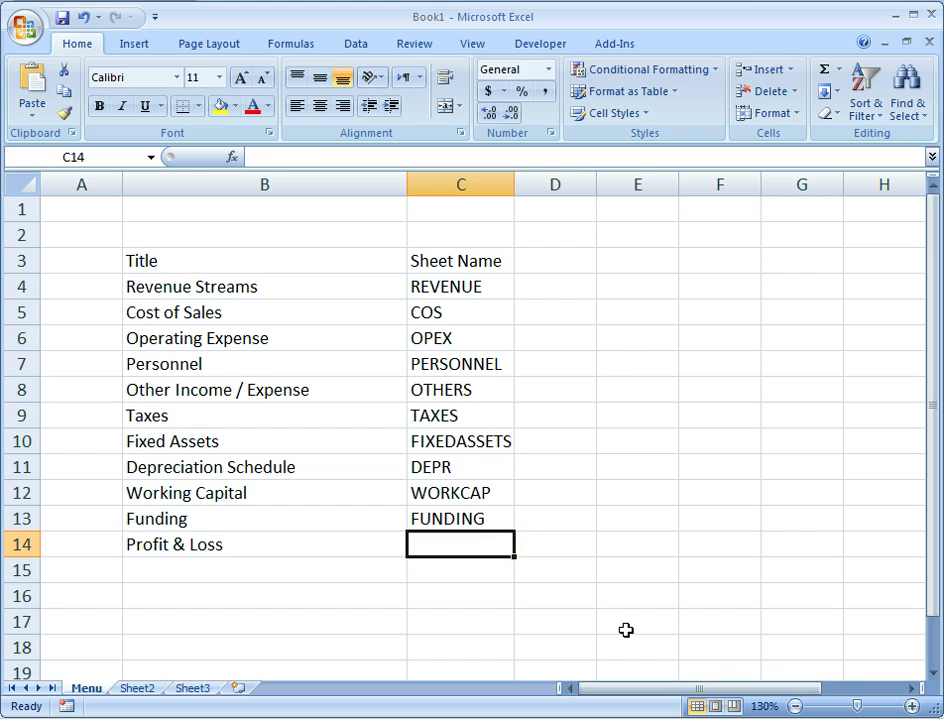
text(P&L)
key(Return)
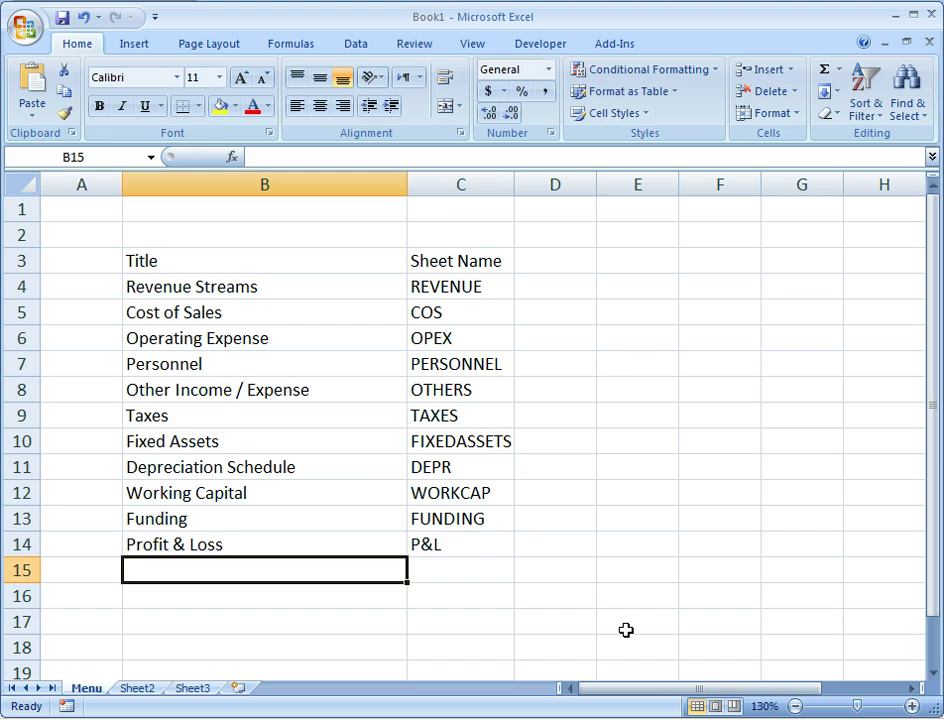
Add the row 15 entry with the title Balance and sheet name BS.
text(Balance)
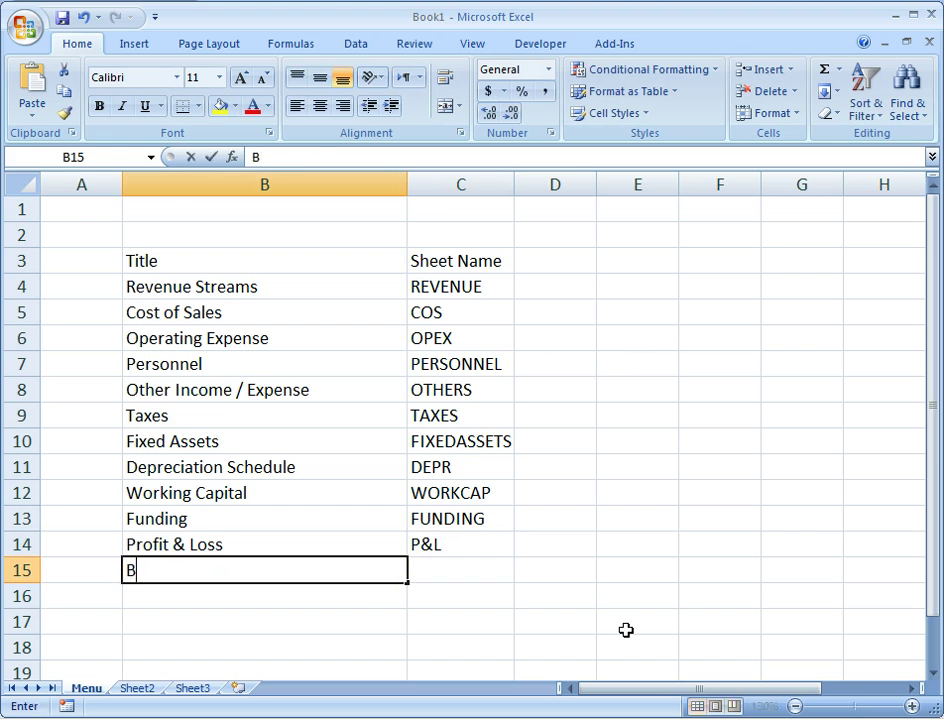
key(Tab)
text(S)
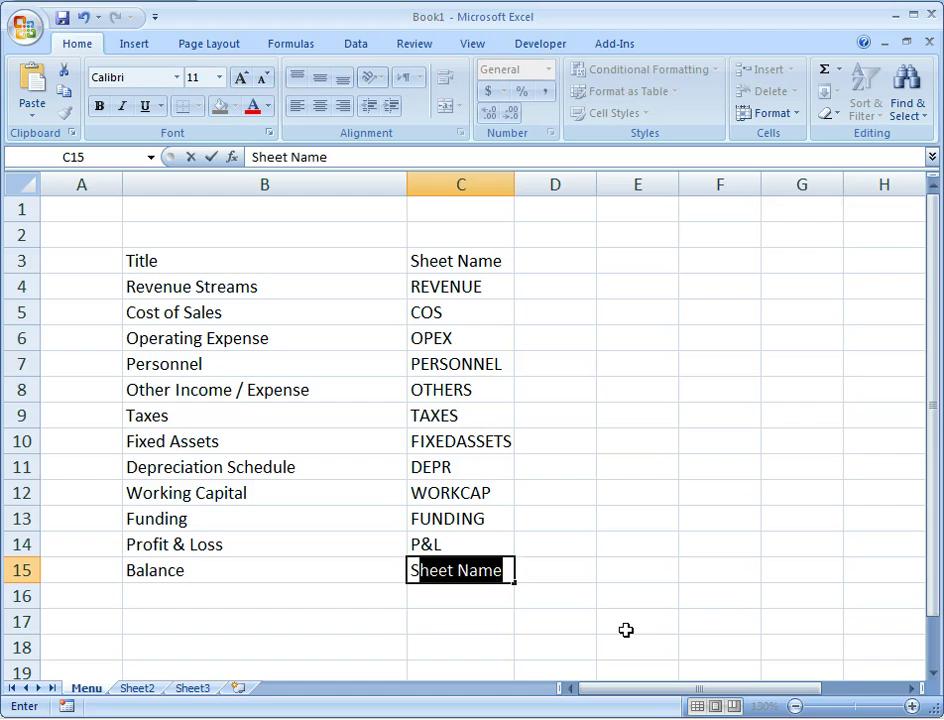
key(BackSpace)
key(BackSpace)
text(BS)
key(Return)
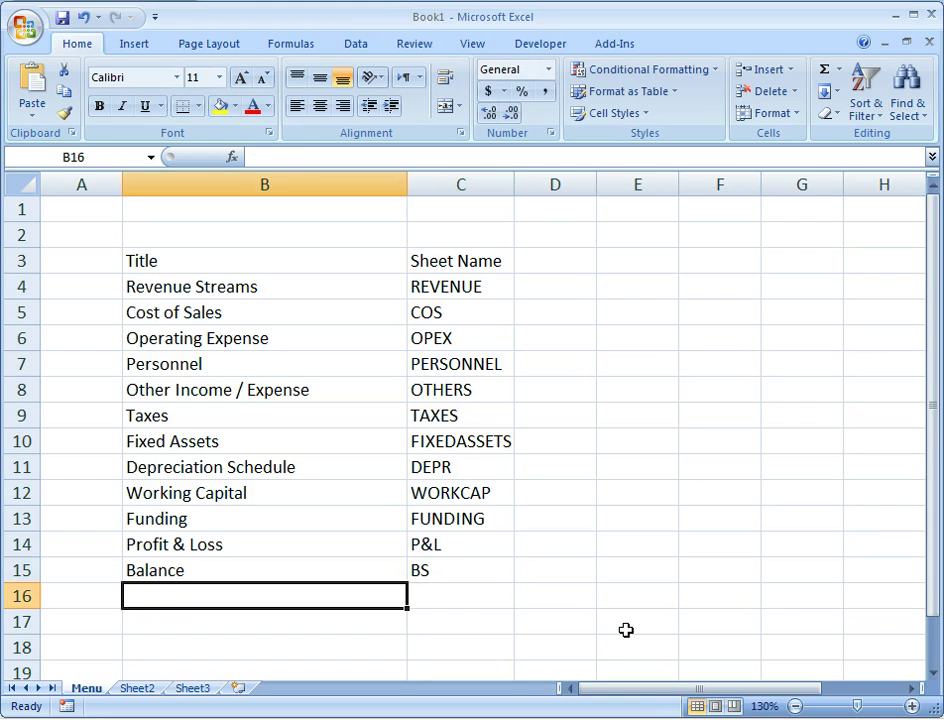
Add the row 16 entry with the title Cash Flow and sheet name CF.
text(Cash F)
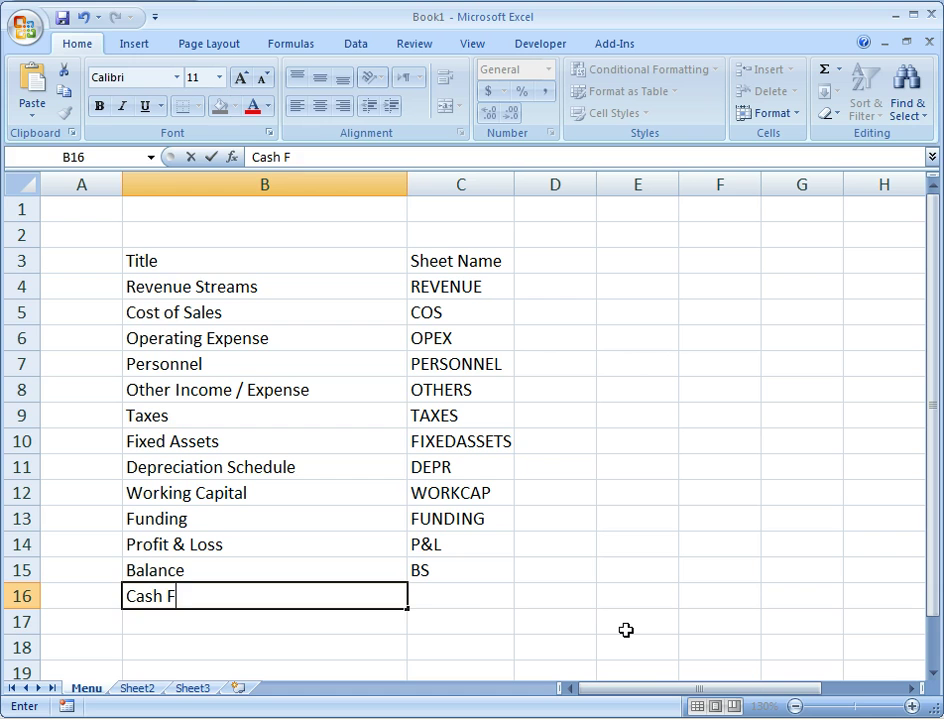
text(low)
key(Tab)
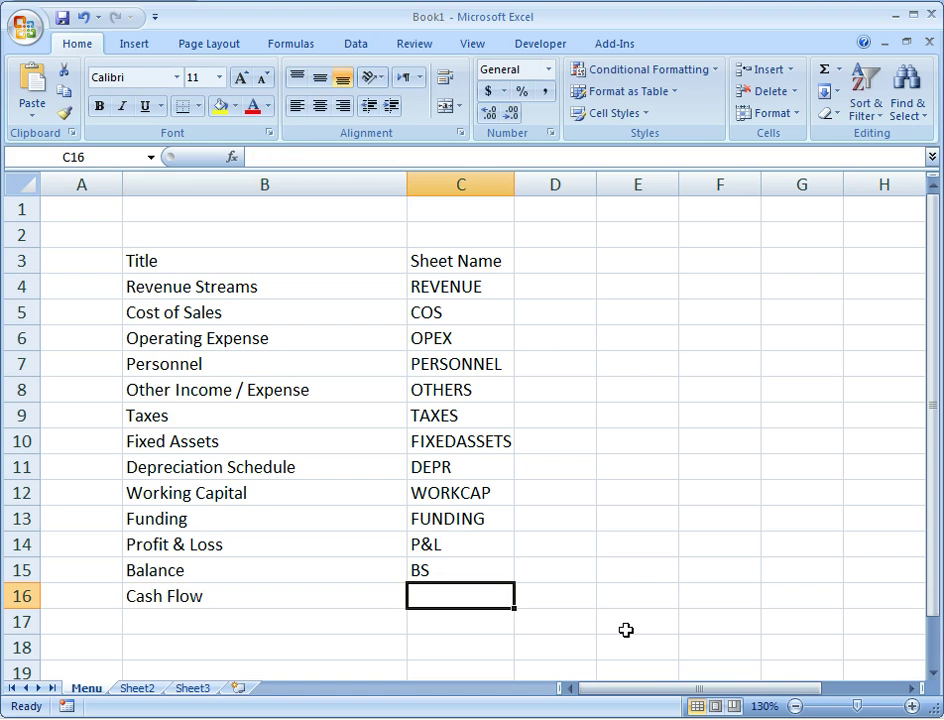
text(cf)
key(Escape)
text(c)
key(BackSpace)
key(BackSpace)
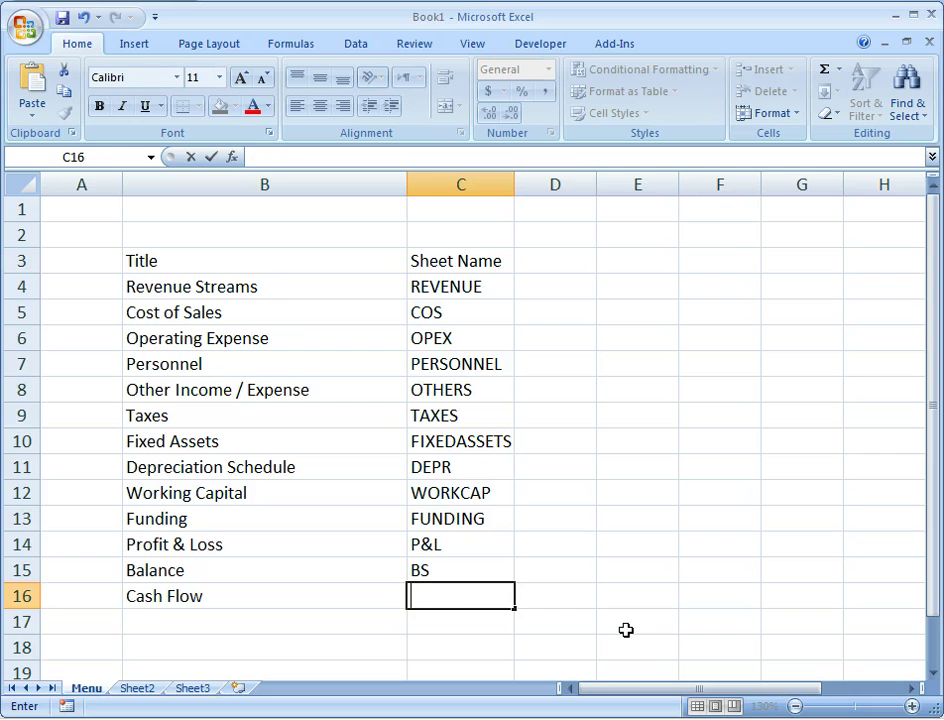
text(CF)
key(Return)
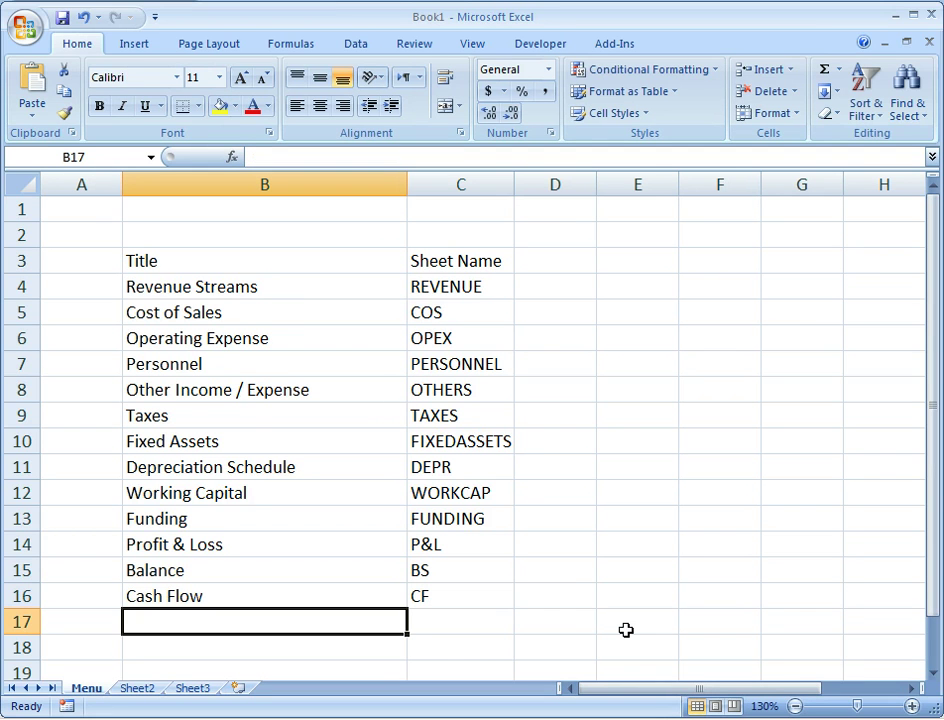
Add the row 17 entry with the title Valuation and sheet name VALUATION.
text(Value)
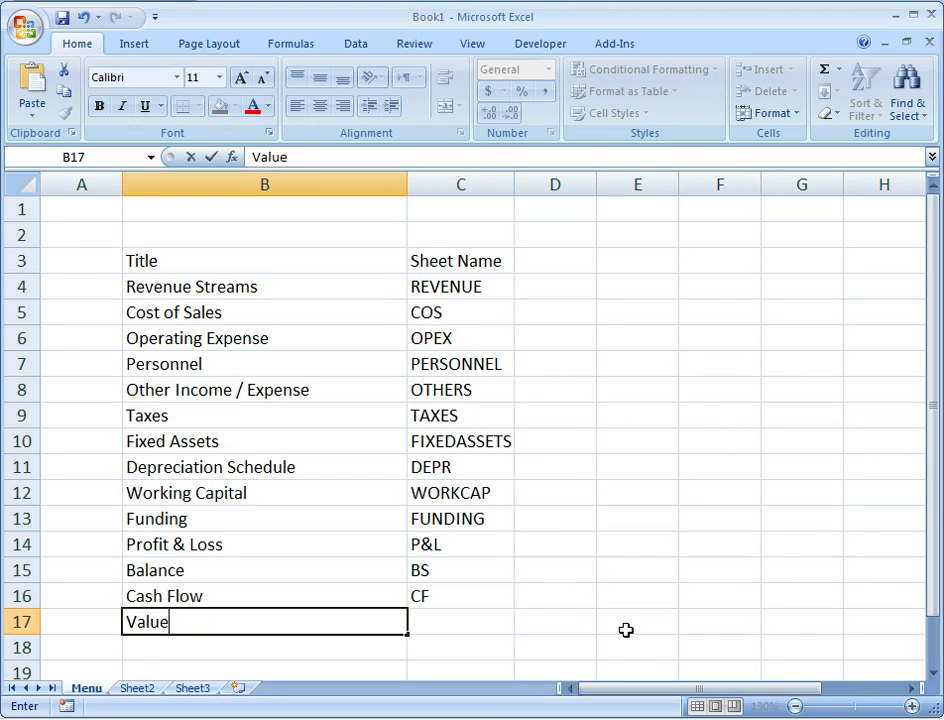
key(BackSpace)
text(ation)
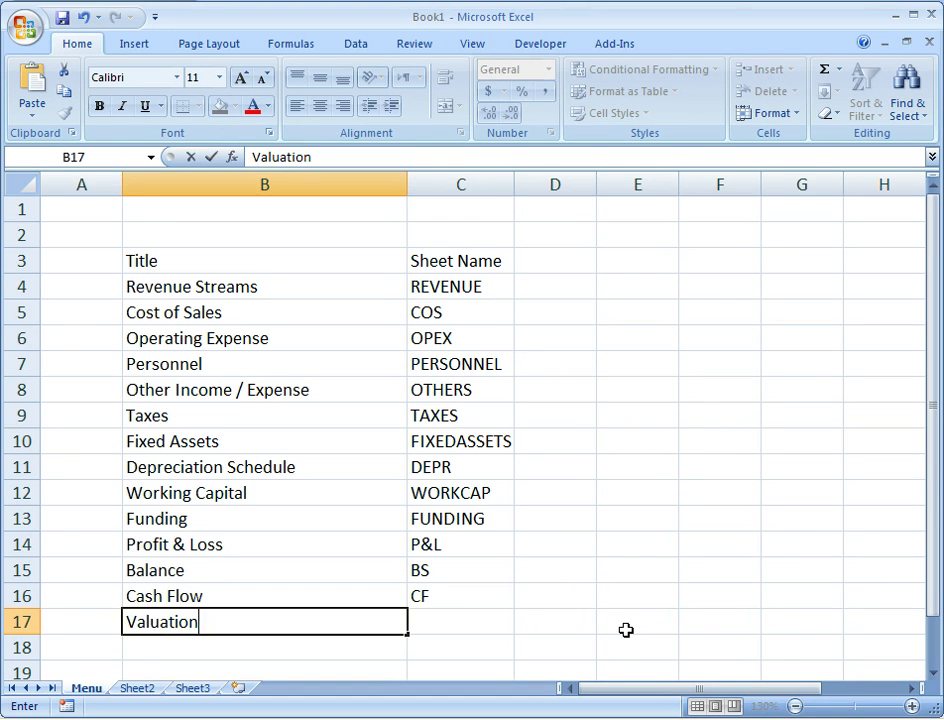
key(Tab)
text(VALUEA)
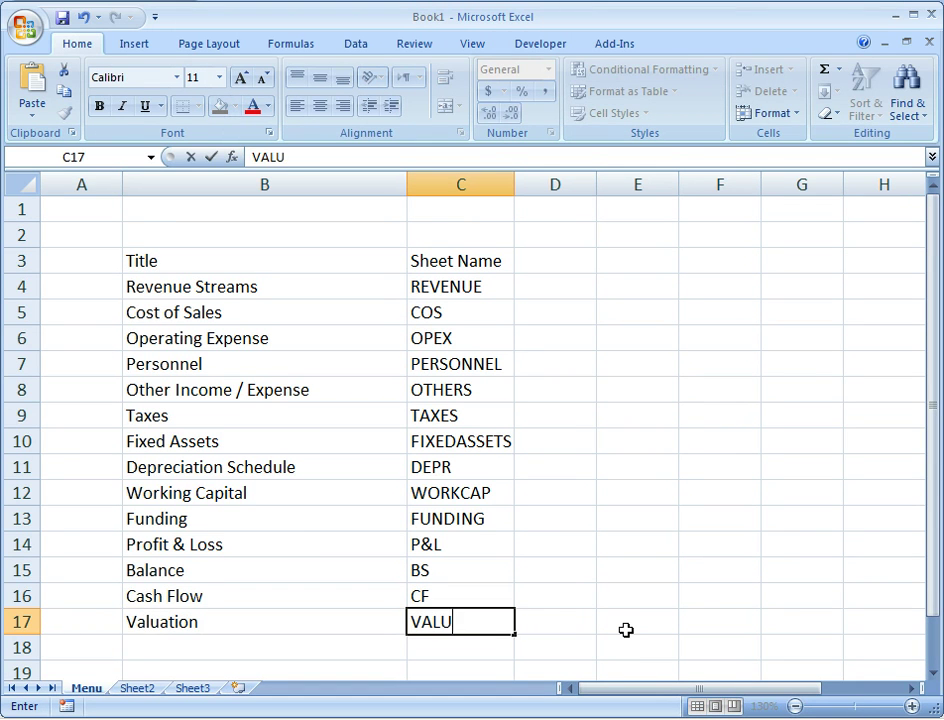
key(BackSpace)
key(BackSpace)
text(ATION)
key(Return)
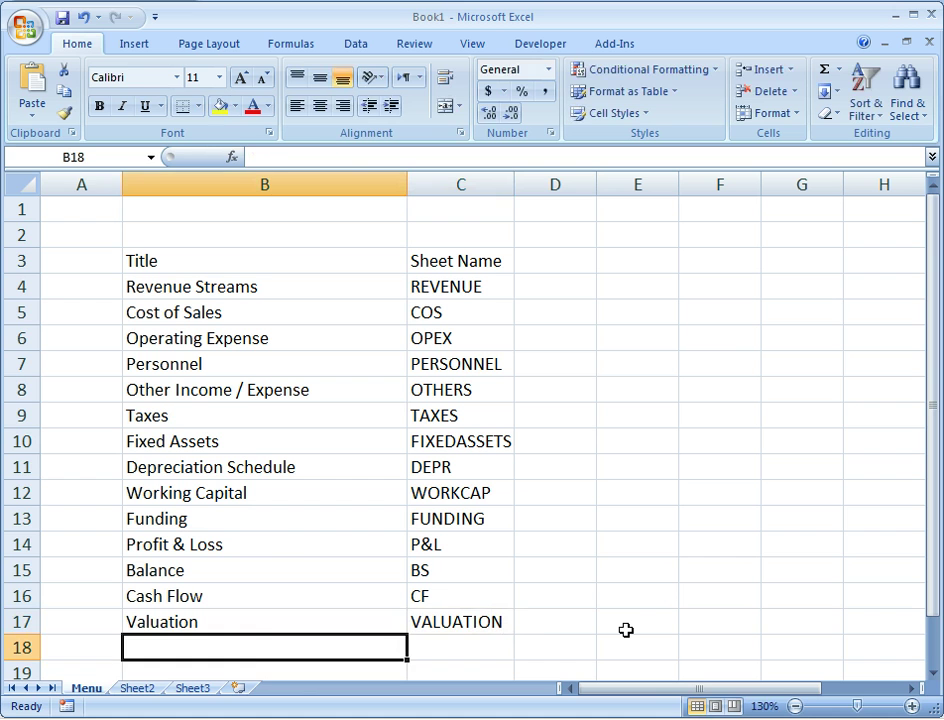
Add the row 18 entry with the title Ratios and sheet name RATIOS.
text(RATIOS)
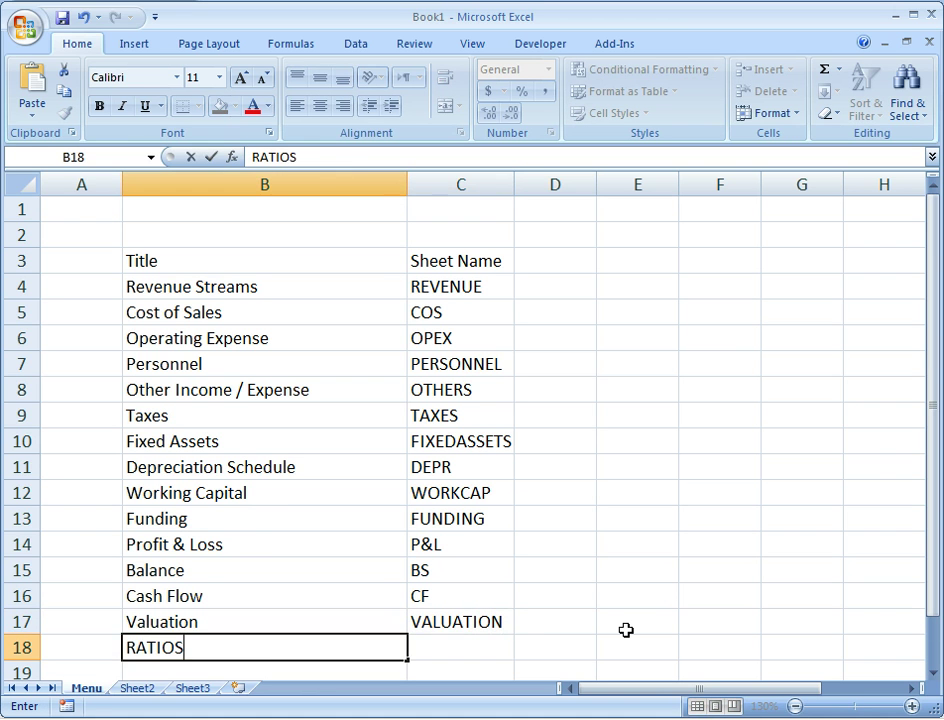
key(Tab)
key(Left)
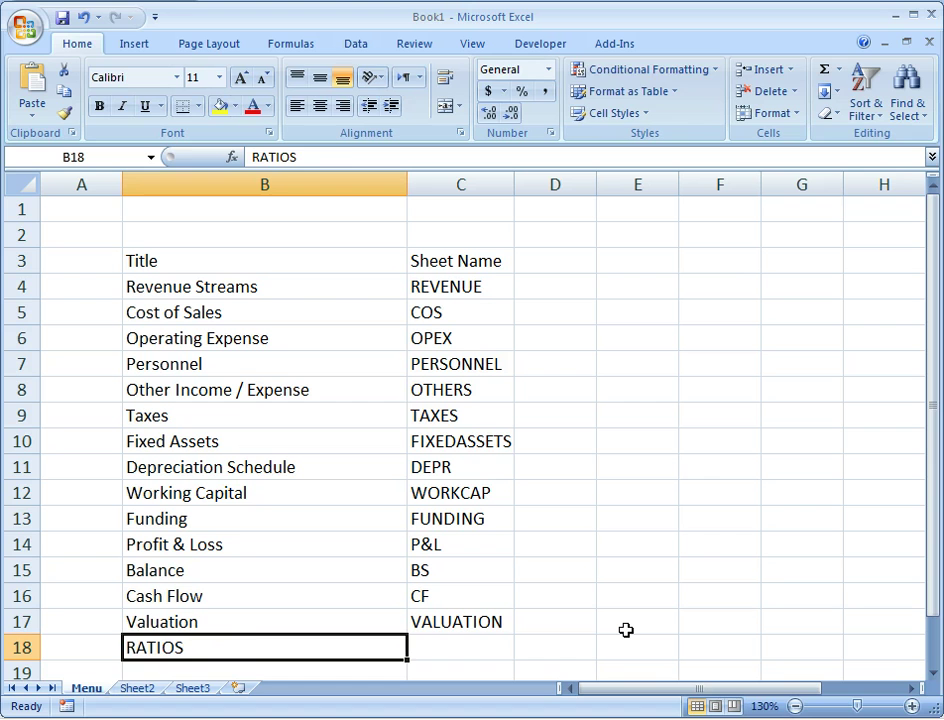
text(Ratios)
key(Tab)
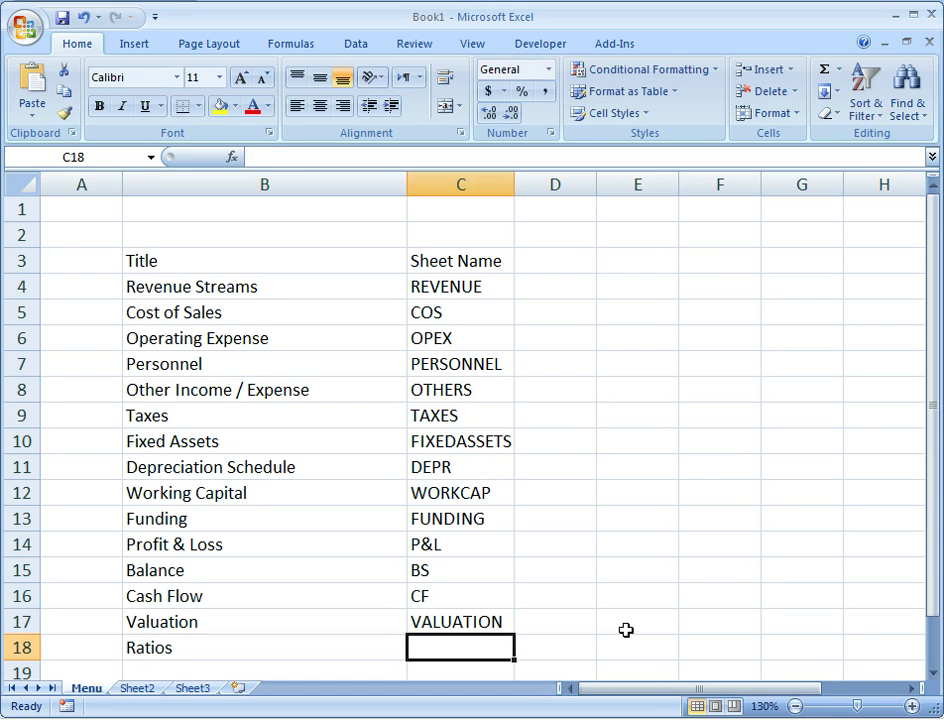
text(RATIOS)
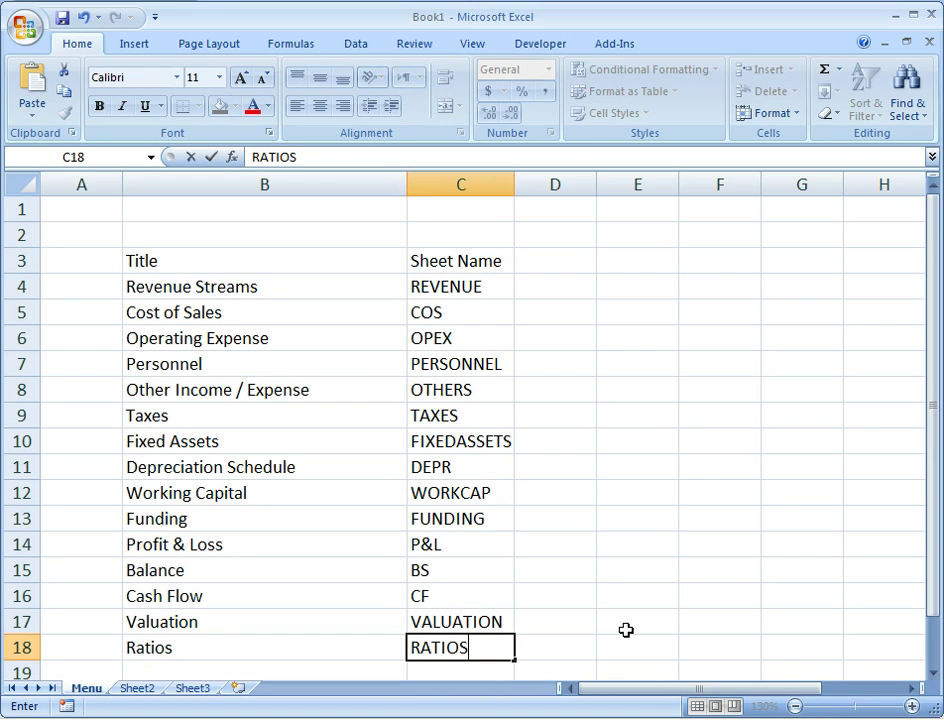
key(Return)
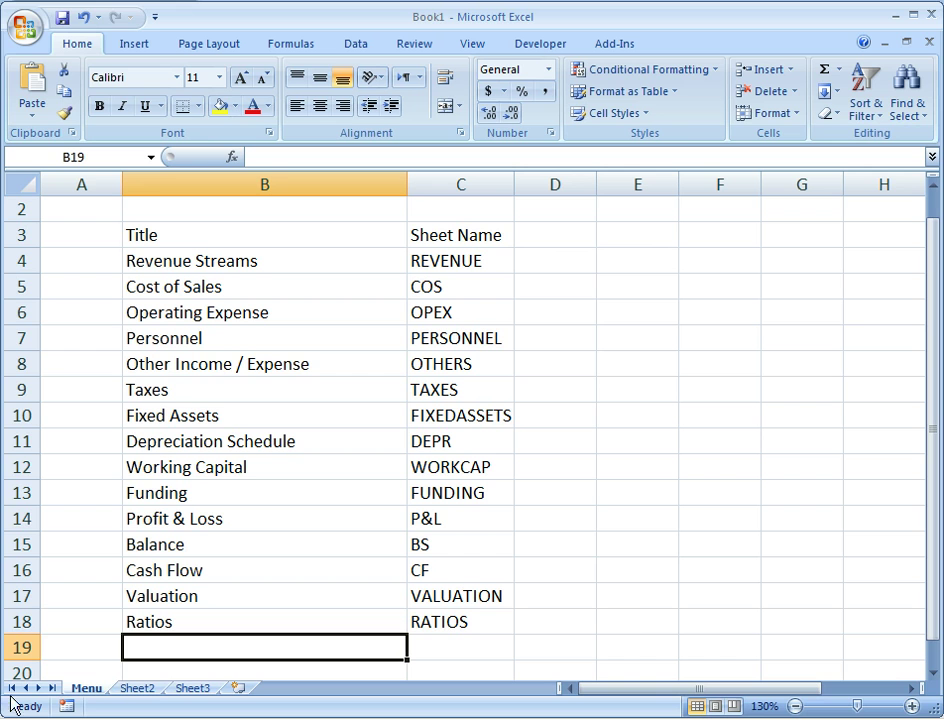
Rename the Sheet2 worksheet as REVENUE.
click(140, 689)
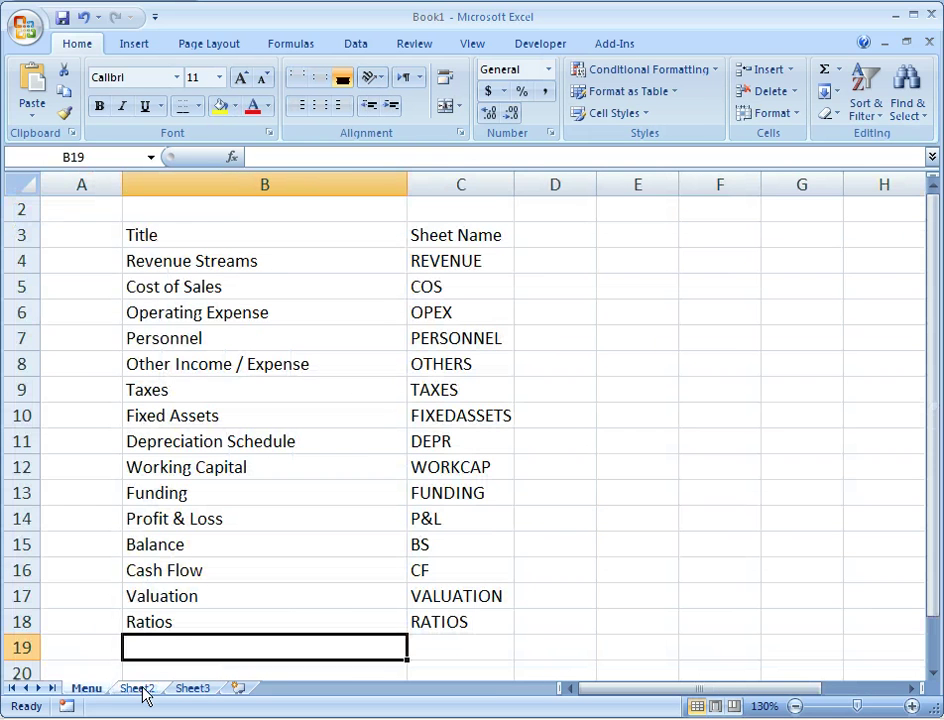
double_click(140, 689)
text(R)
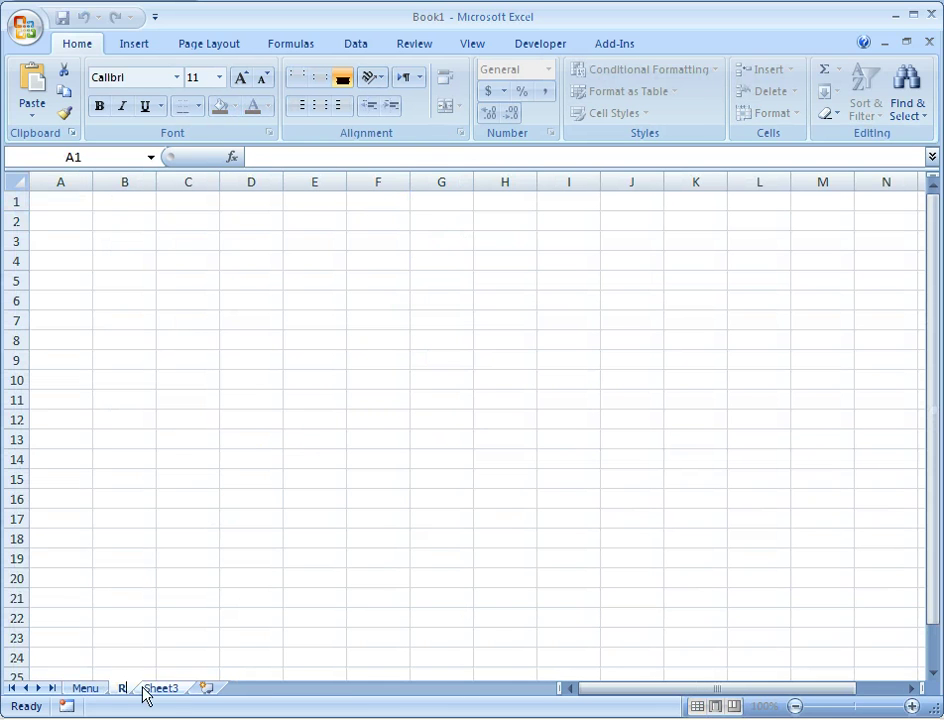
text(EVENUE)
key(Return)
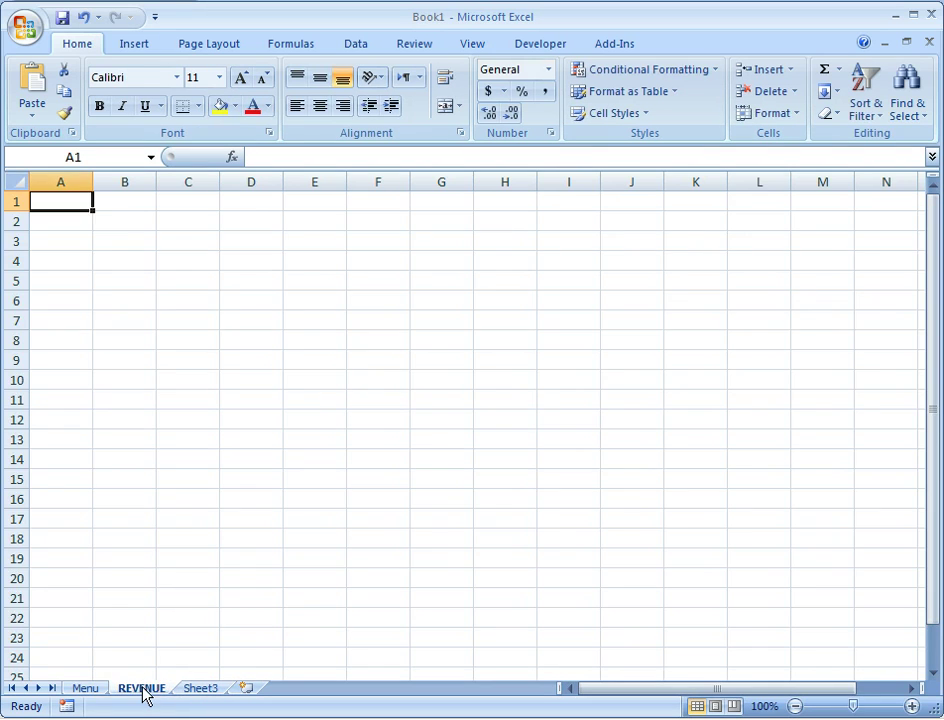
Check the sheet names listed on the Menu worksheet and rename Sheet3 as COS.
key(ctrl+Page_Up)
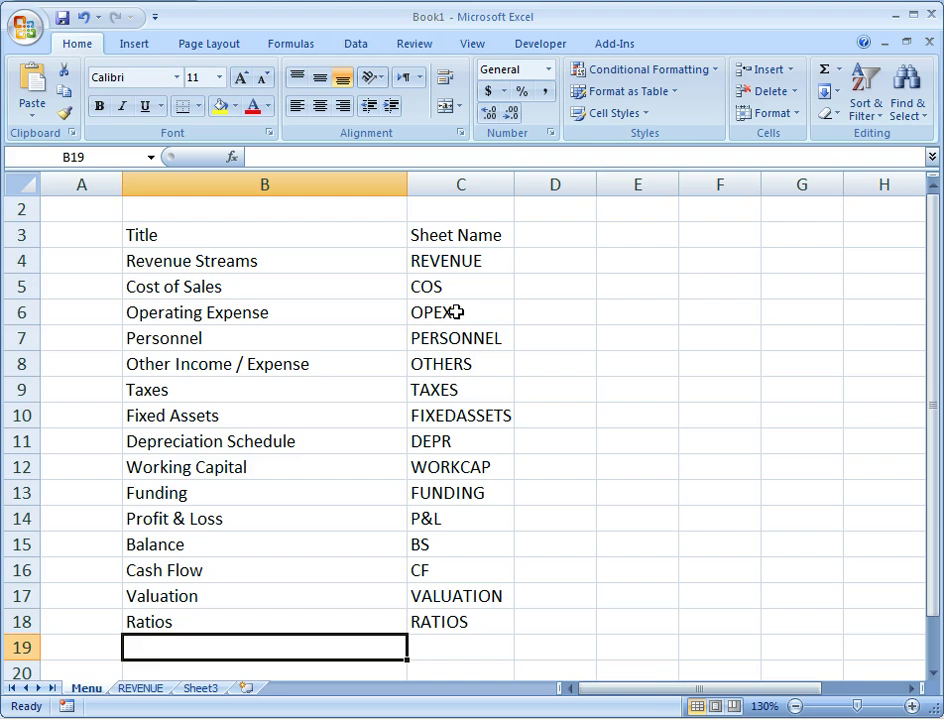
double_click(190, 688)
text(COS)
key(Return)
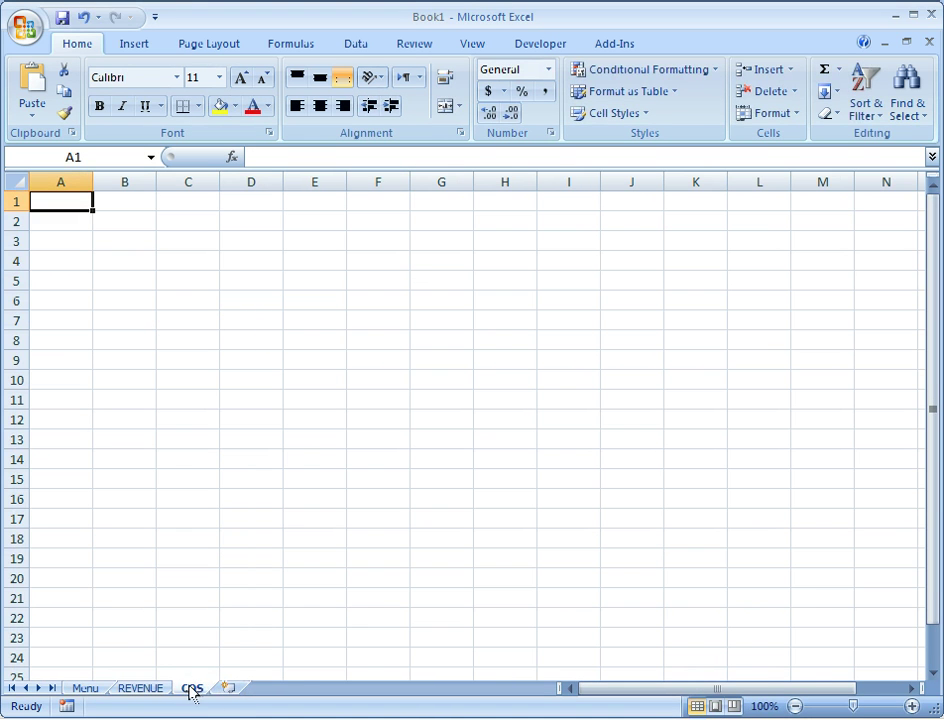
Insert a new worksheet after COS and return to the Menu worksheet.
click(224, 690)
key(ctrl+Page_Up)
key(ctrl+Page_Up)
key(ctrl+Page_Up)
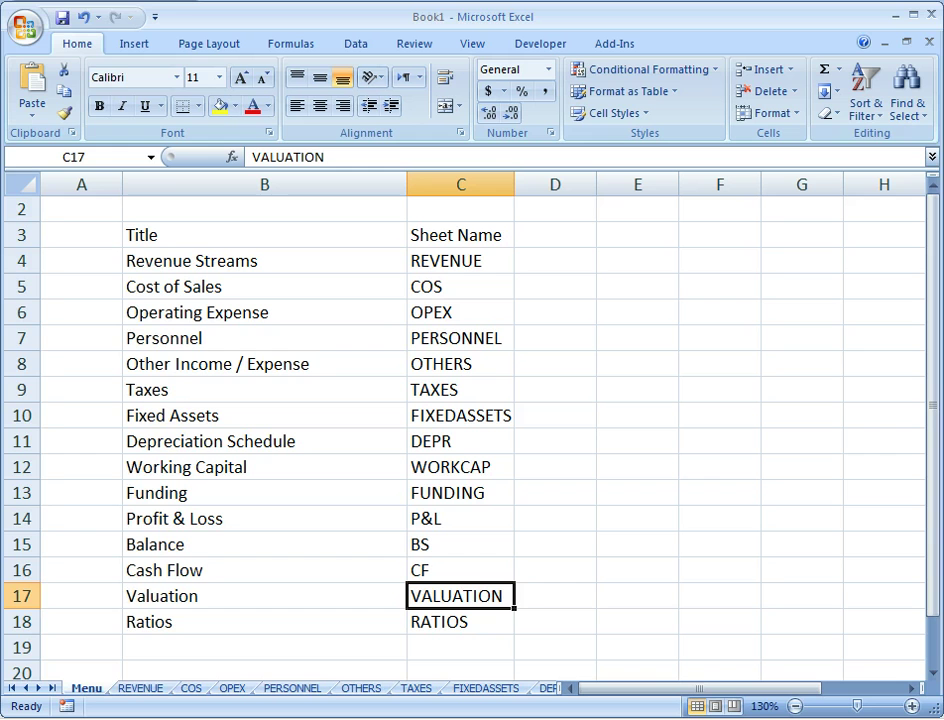
Visit the FIXEDASSETS worksheet through the list of all sheets and return to the Menu worksheet.
right_click(41, 690)
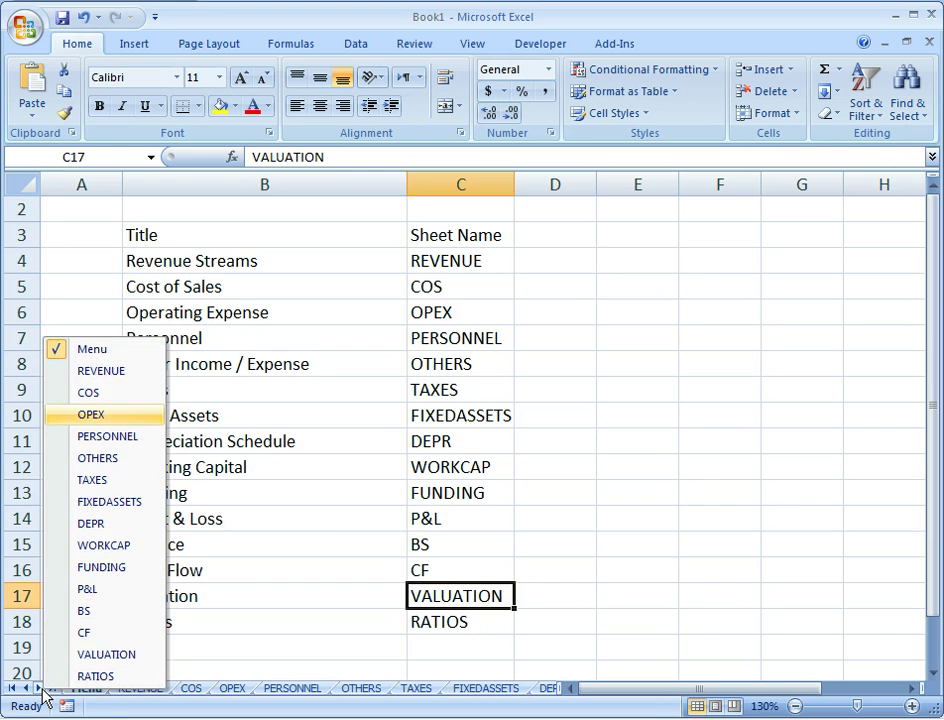
click(128, 500)
click(80, 689)
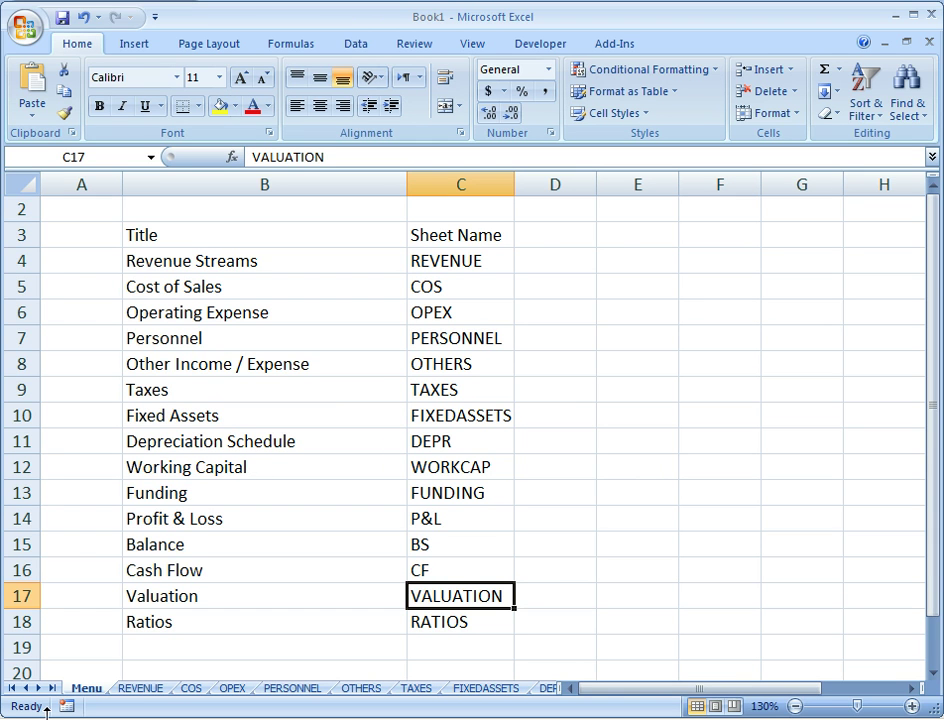
Select the REVENUE sheet name in cell C4 of the Menu worksheet.
click(467, 261)
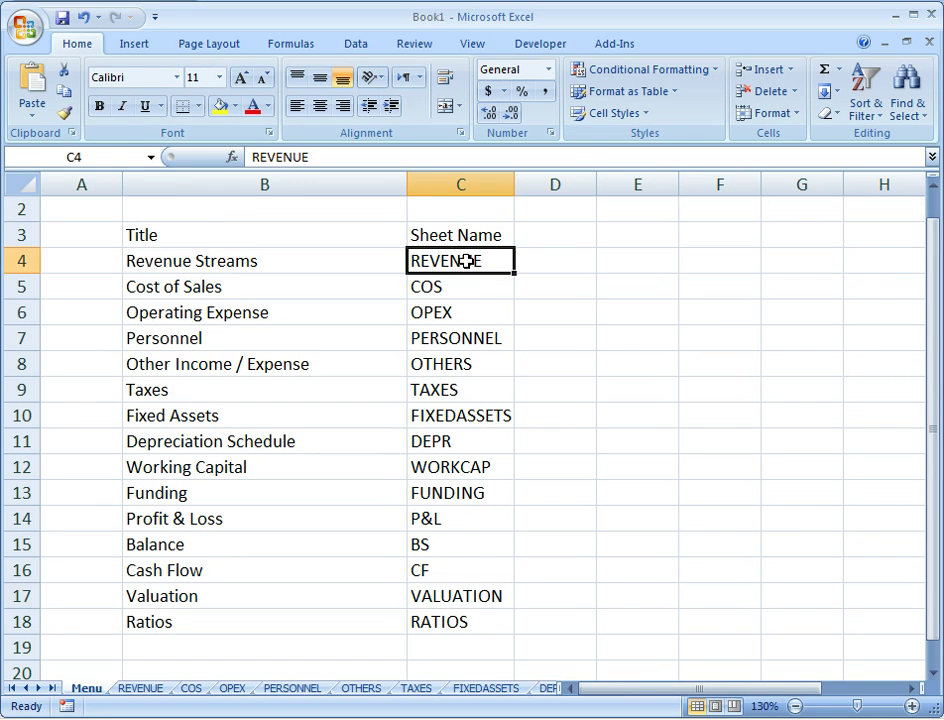